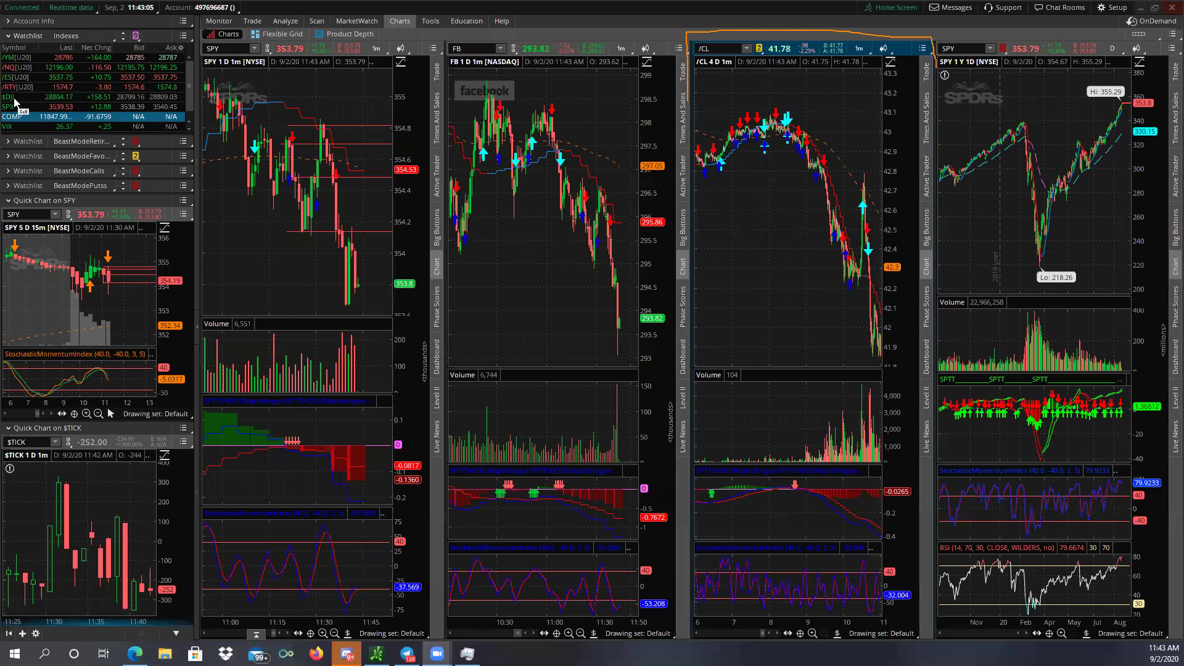
Annotate the early-morning setup on the /CL chart with a circled 1, and mark its green indicator signal with a box and an up arrow.
scroll(787, 215, up, 3)
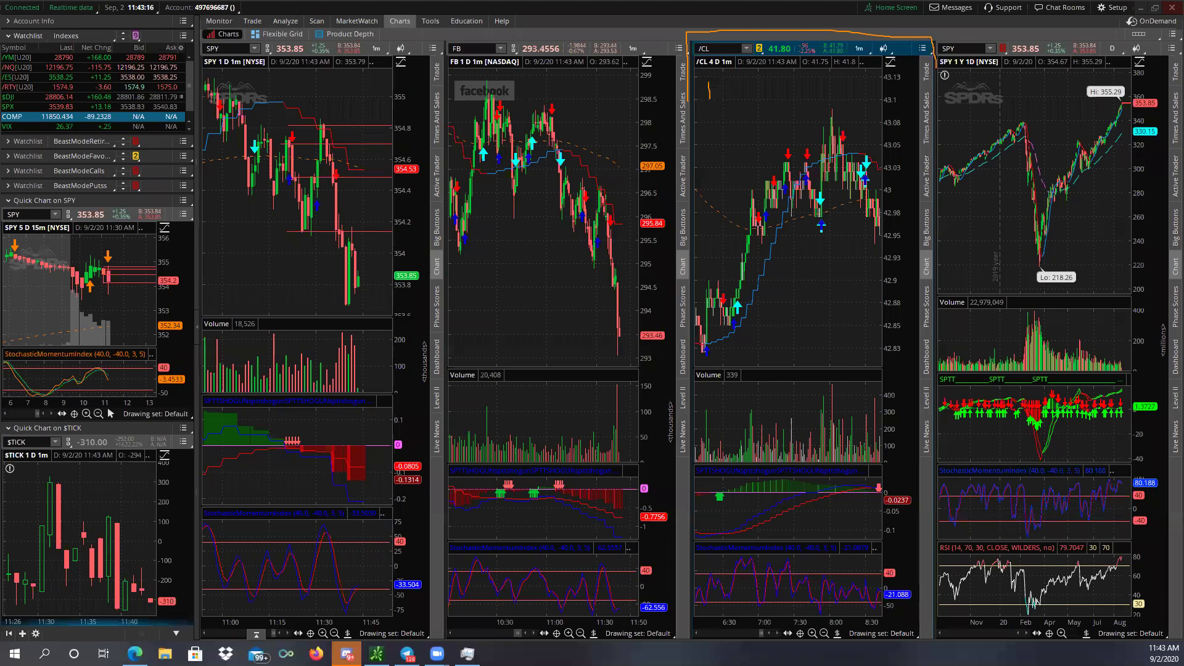
drag(709, 98, 710, 83)
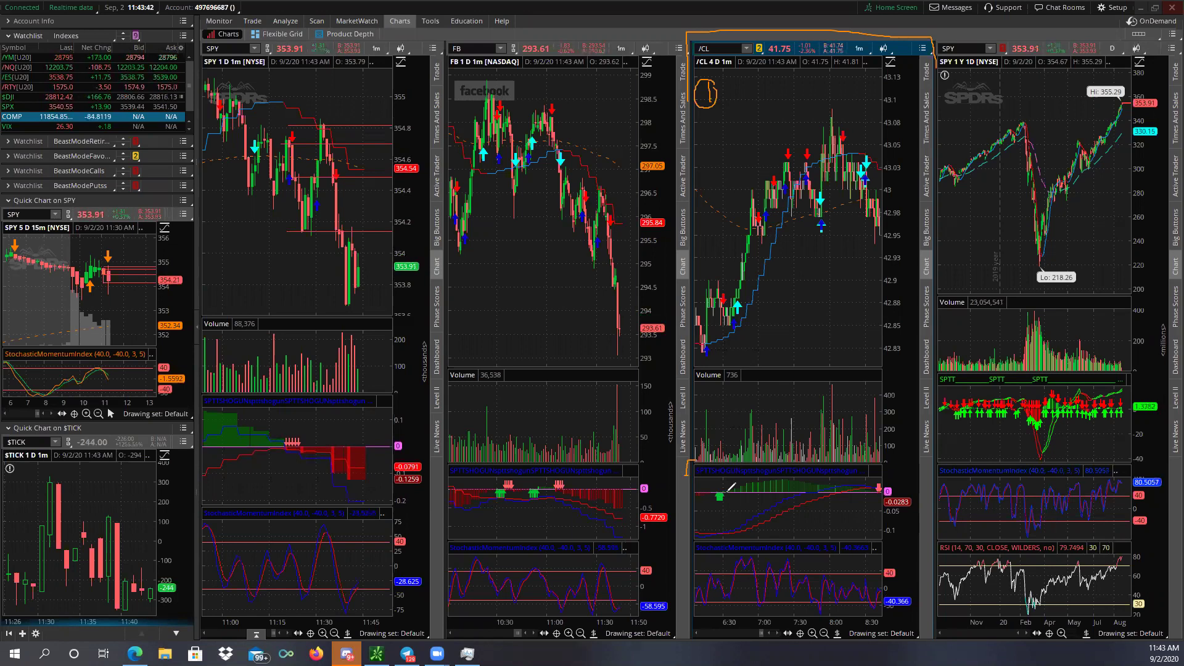
mouse_move(722, 483)
mouse_down()
mouse_move(709, 498)
mouse_move(732, 500)
mouse_up()
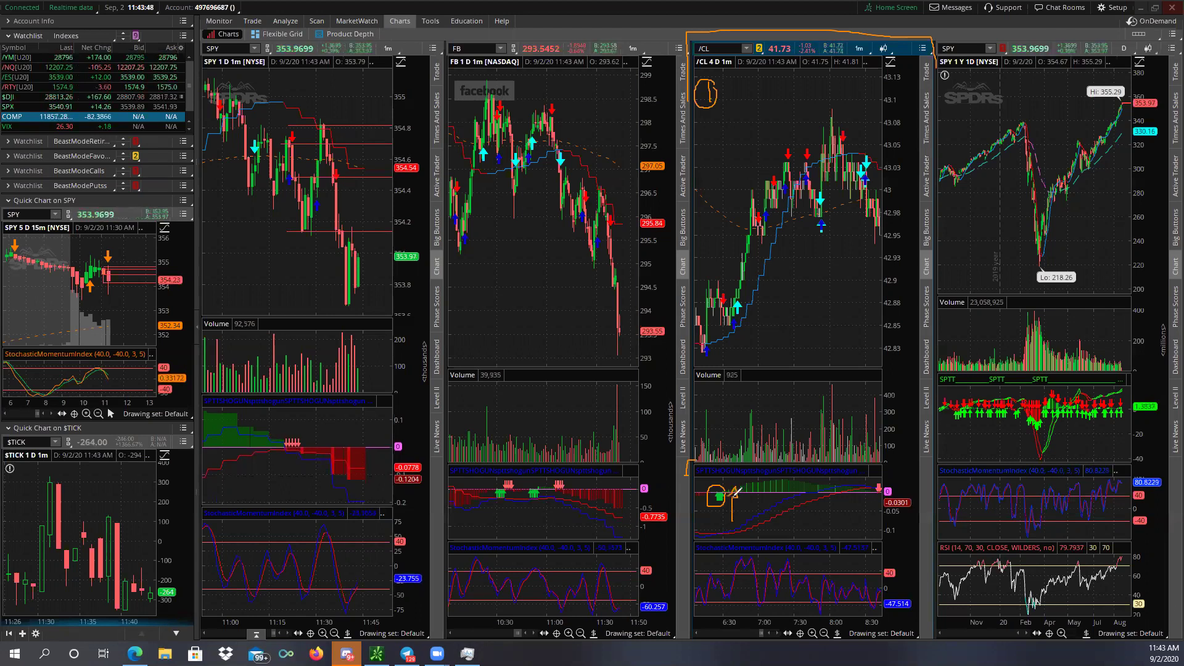
drag(727, 497, 738, 497)
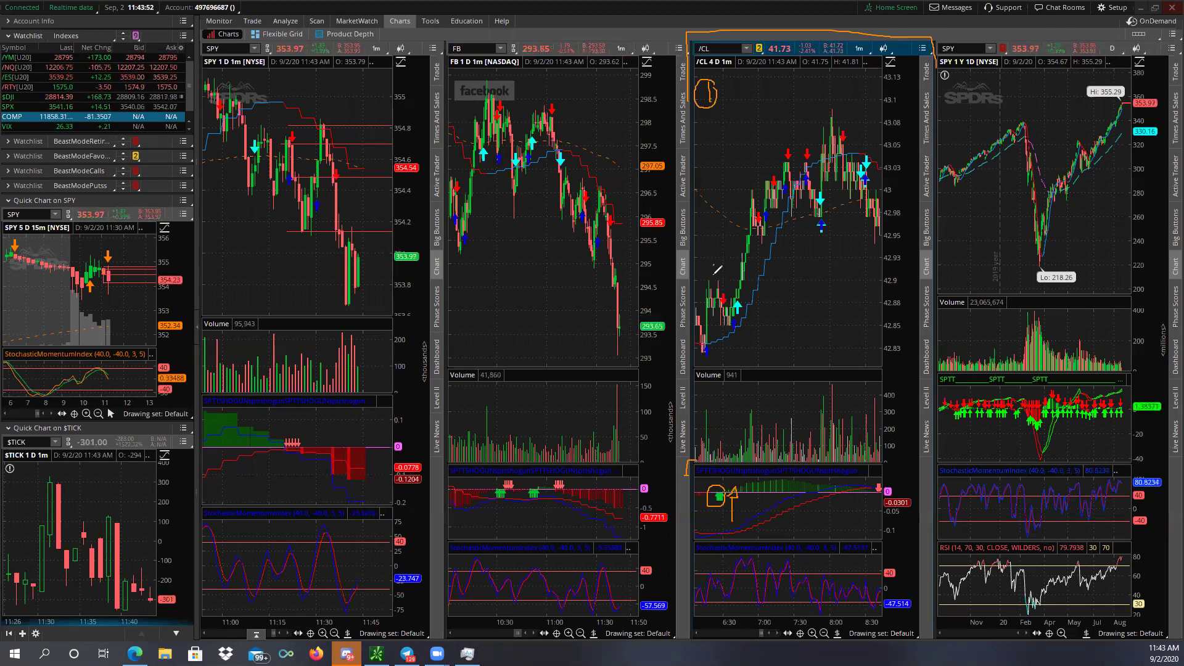
Draw a vertical stroke near the early low and horizontal lines at the low, below the cyan up arrow and at its entry level.
mouse_move(714, 315)
mouse_down()
mouse_move(716, 346)
mouse_move(832, 352)
mouse_up()
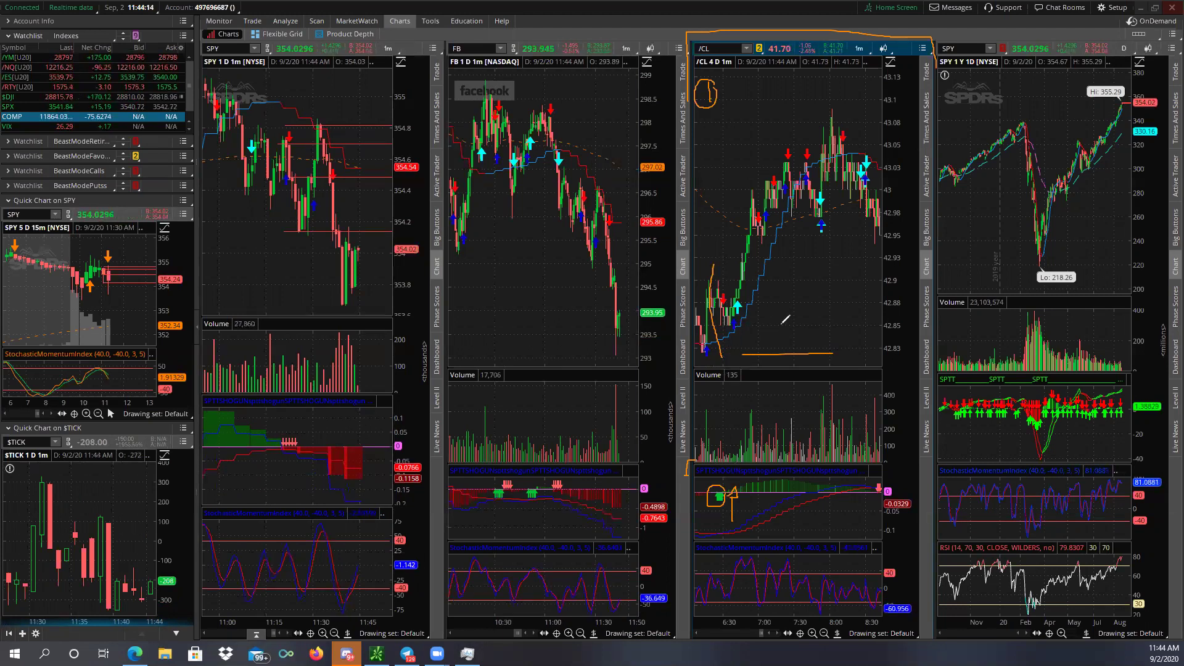
drag(736, 324, 780, 324)
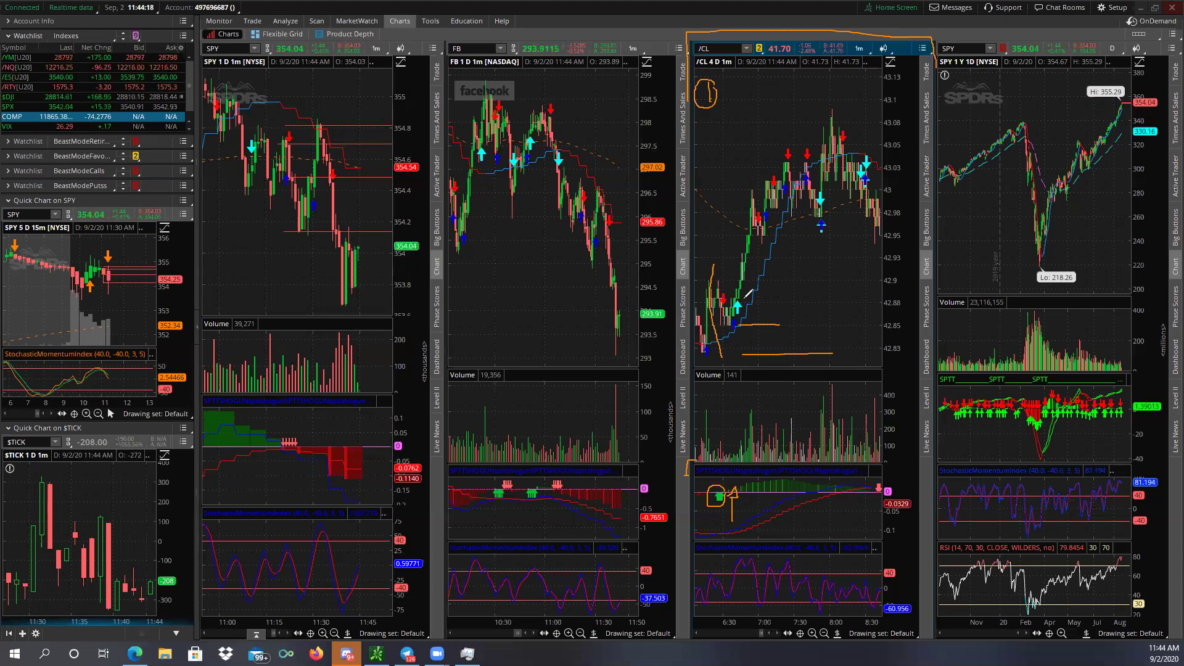
drag(746, 299, 717, 299)
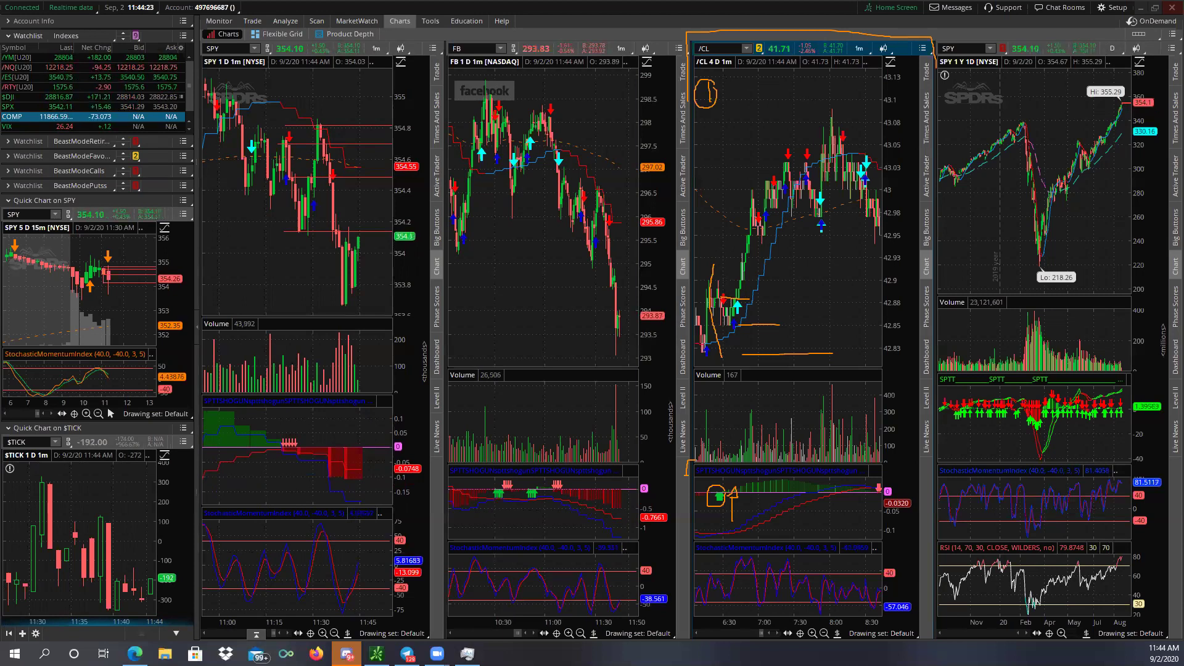
Erase the two lower horizontal lines, the vertical stroke and the up arrow beside the boxed indicator signal on the /CL chart.
click(789, 353)
key(Delete)
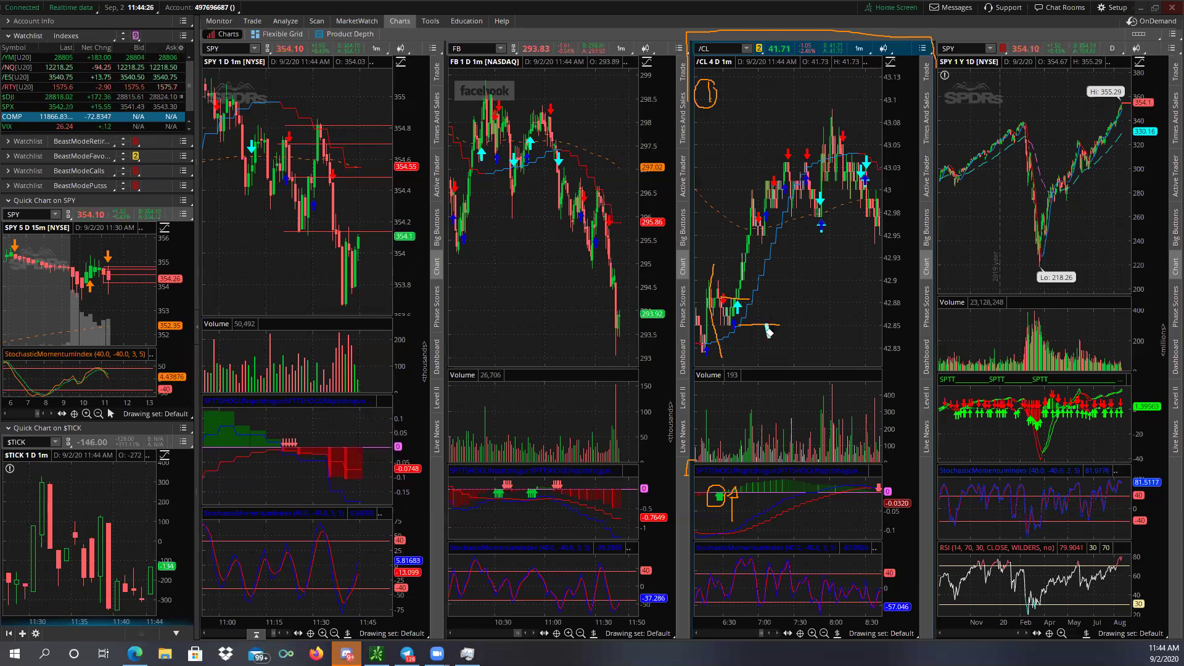
click(715, 265)
key(Delete)
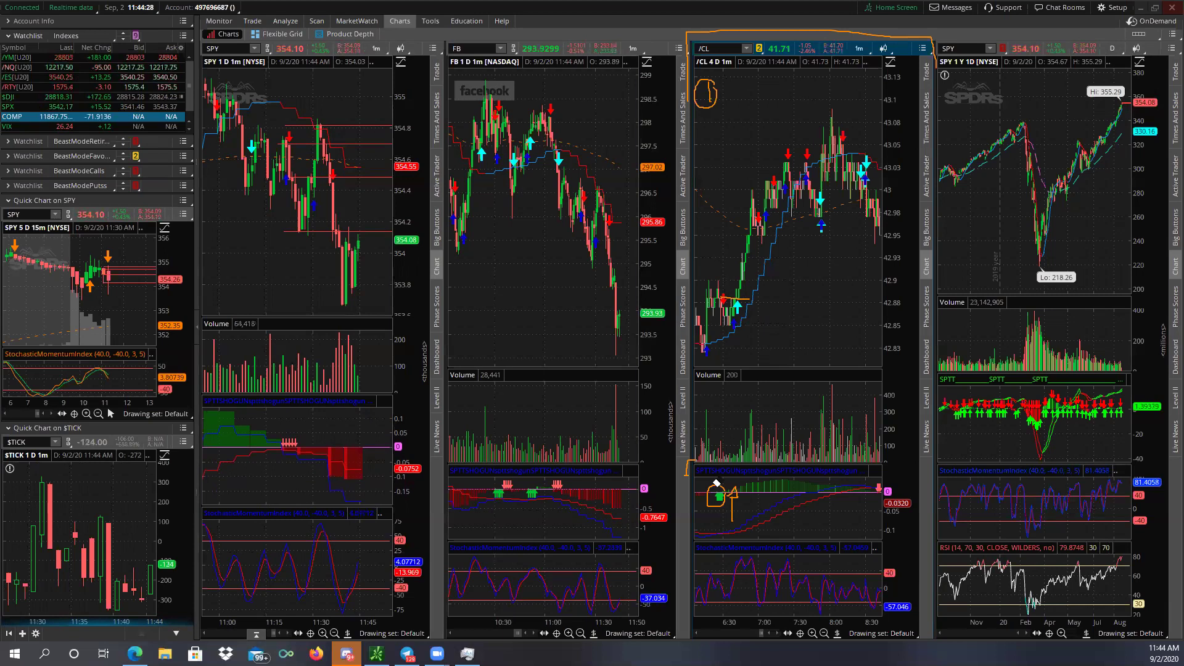
click(733, 496)
key(Delete)
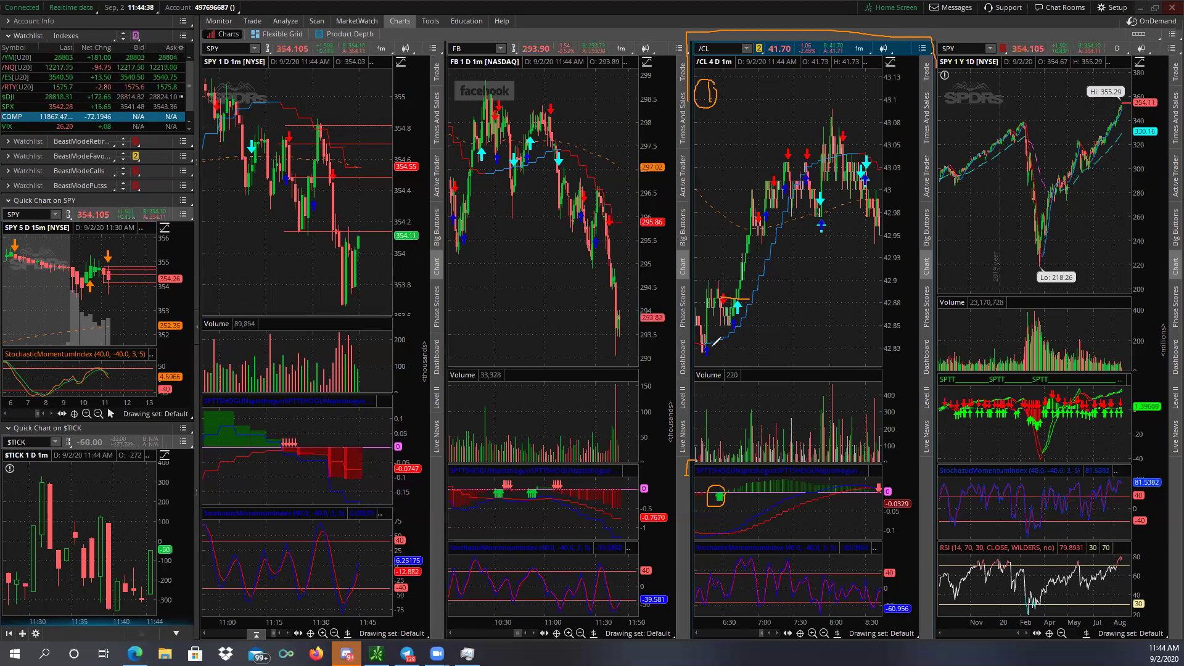
Extend and box the entry line above the cyan up arrow, and draw a horizontal line at the early low near 42.83.
drag(756, 294, 775, 300)
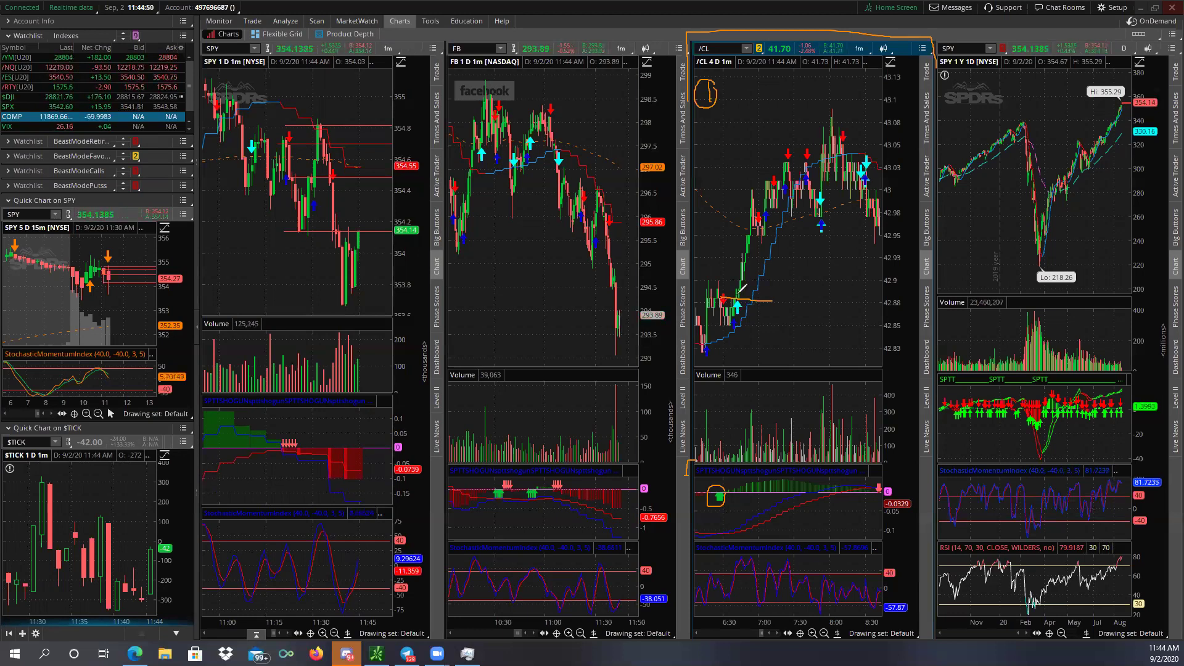
mouse_move(742, 291)
mouse_down()
mouse_move(723, 296)
mouse_move(743, 298)
mouse_up()
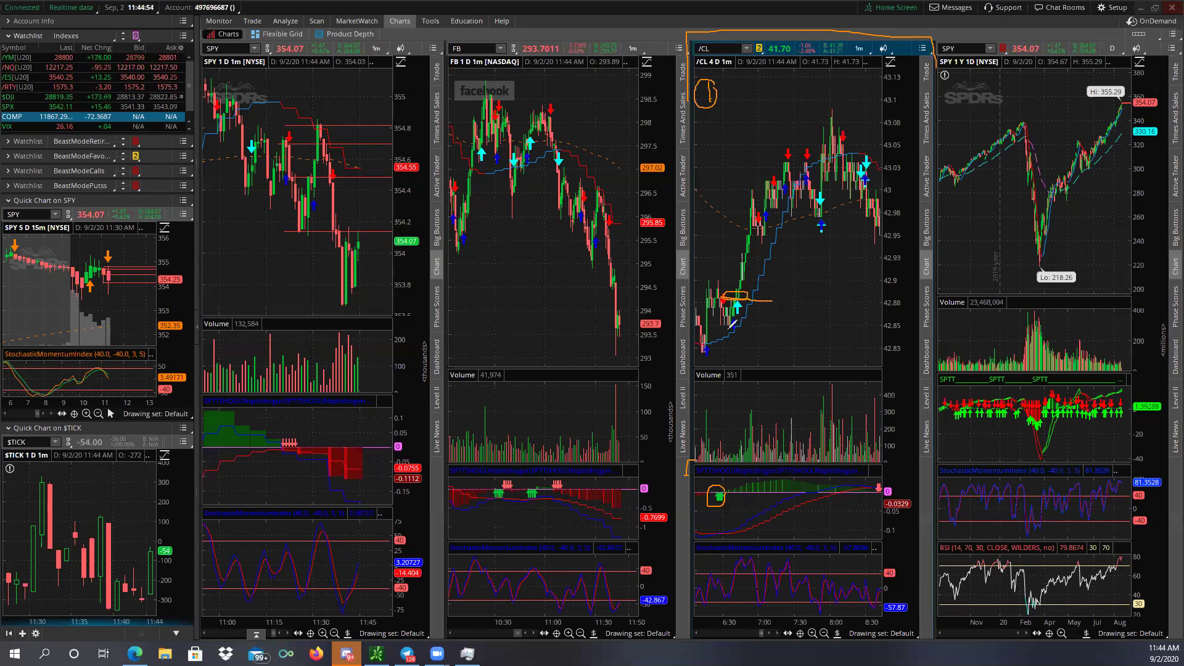
drag(719, 350, 738, 352)
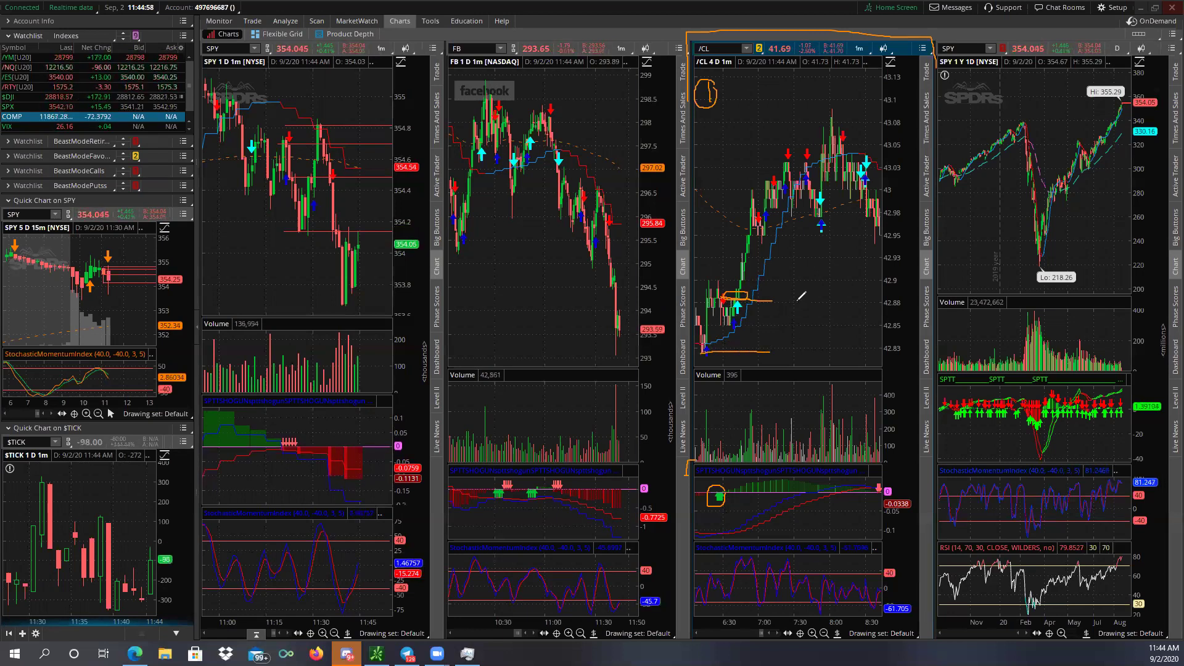
Bracket the distance between the entry and low lines, bracket the stretch above the entry, and draw a level line beside the rising price.
mouse_move(793, 301)
mouse_down()
mouse_move(806, 300)
mouse_move(806, 346)
mouse_up()
drag(790, 298, 799, 261)
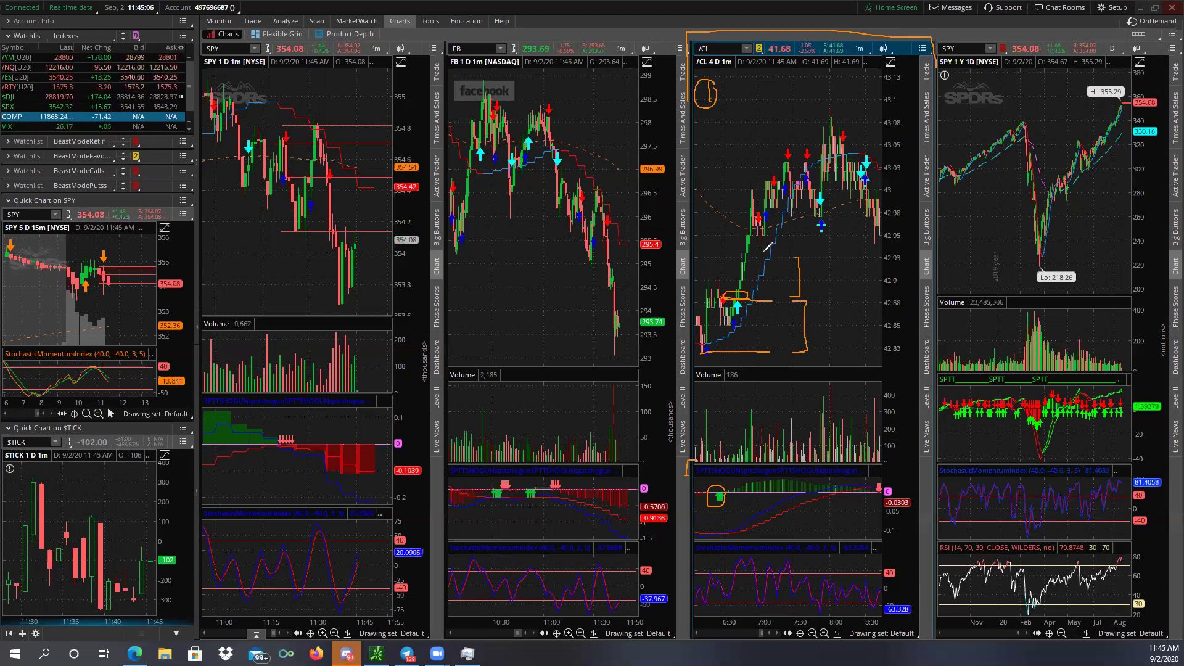
drag(732, 251, 695, 253)
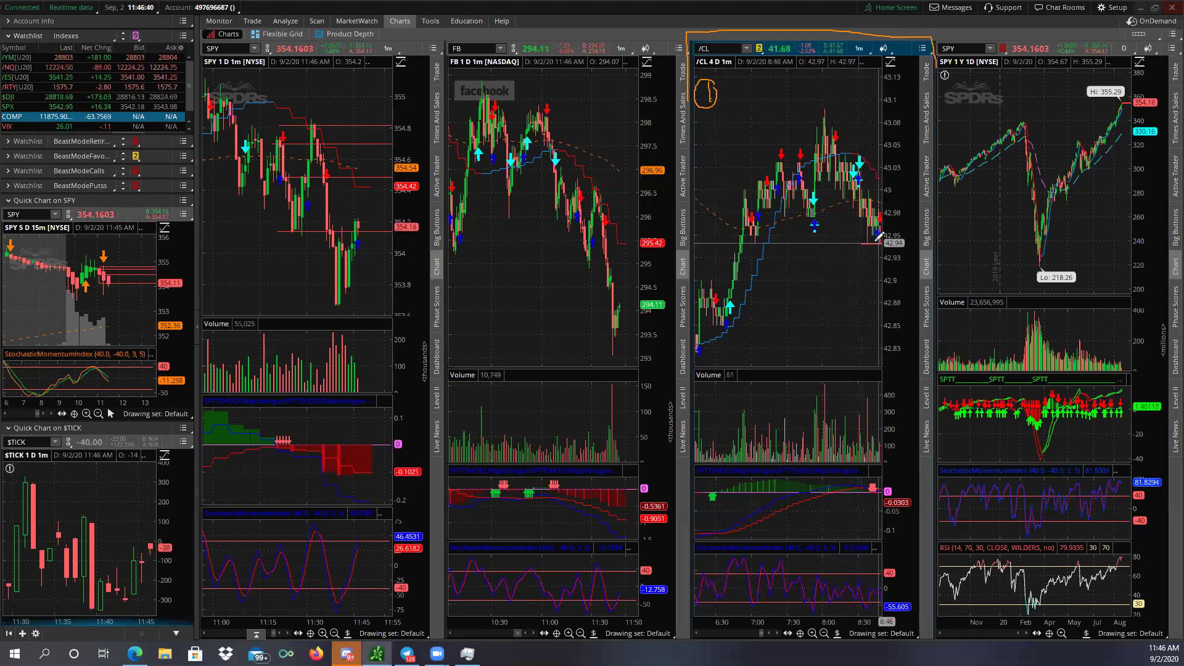
Examine the /CL one-minute chart from the 6:30 rally to the drop after 9:00, comparing the arrow signals with the red level lines.
scroll(861, 216, down, 2)
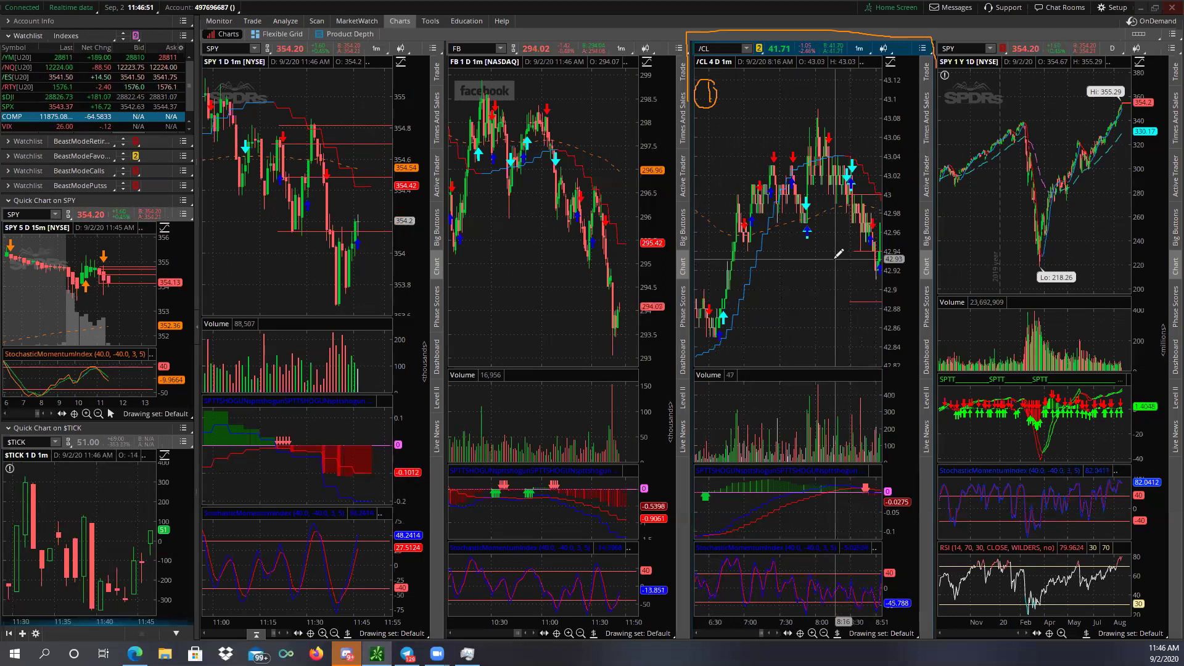
scroll(838, 249, down, 2)
scroll(857, 197, down, 2)
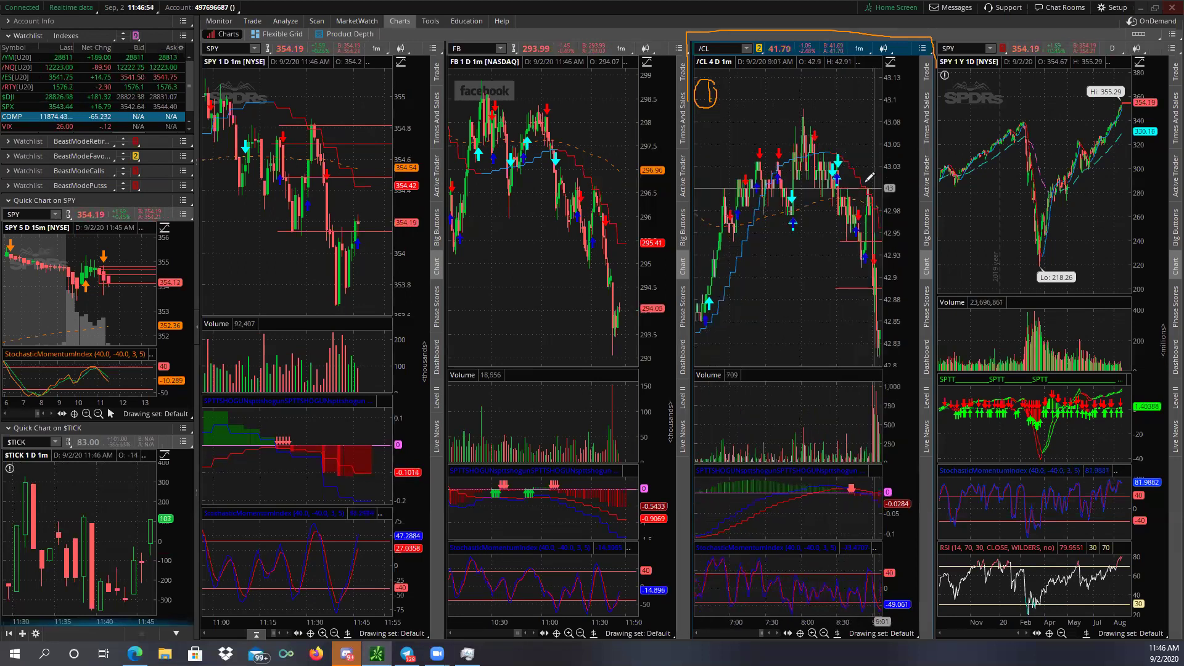
scroll(854, 234, down, 3)
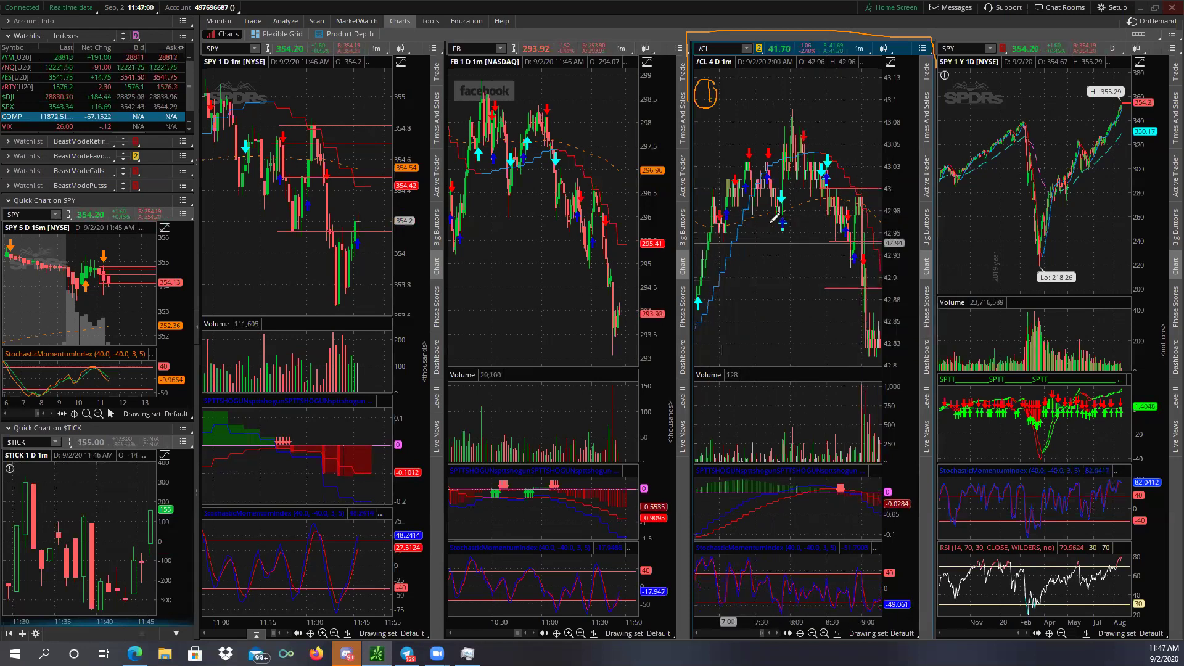
scroll(736, 251, up, 8)
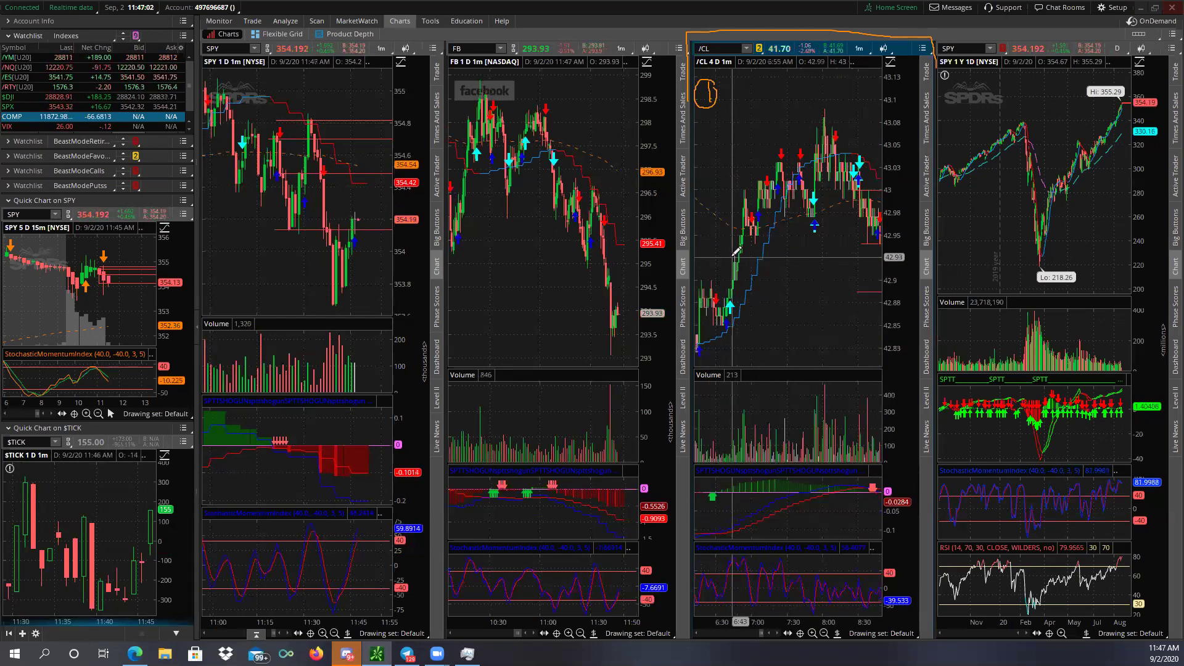
scroll(736, 242, up, 1)
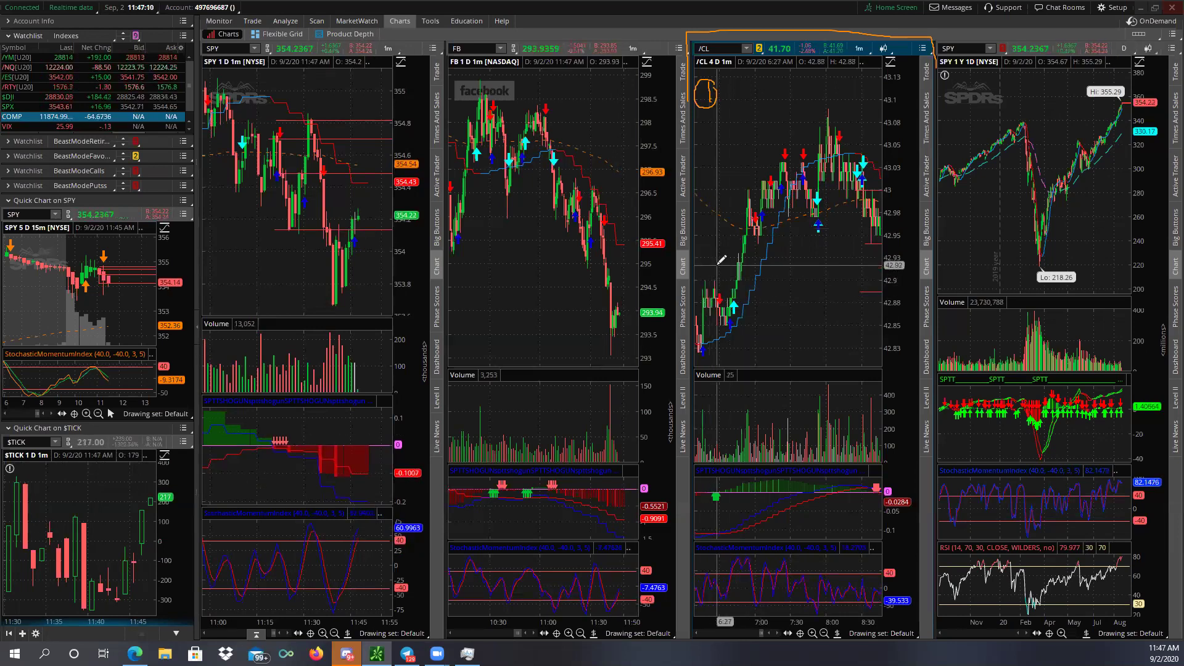
scroll(719, 262, down, 1)
scroll(803, 259, down, 5)
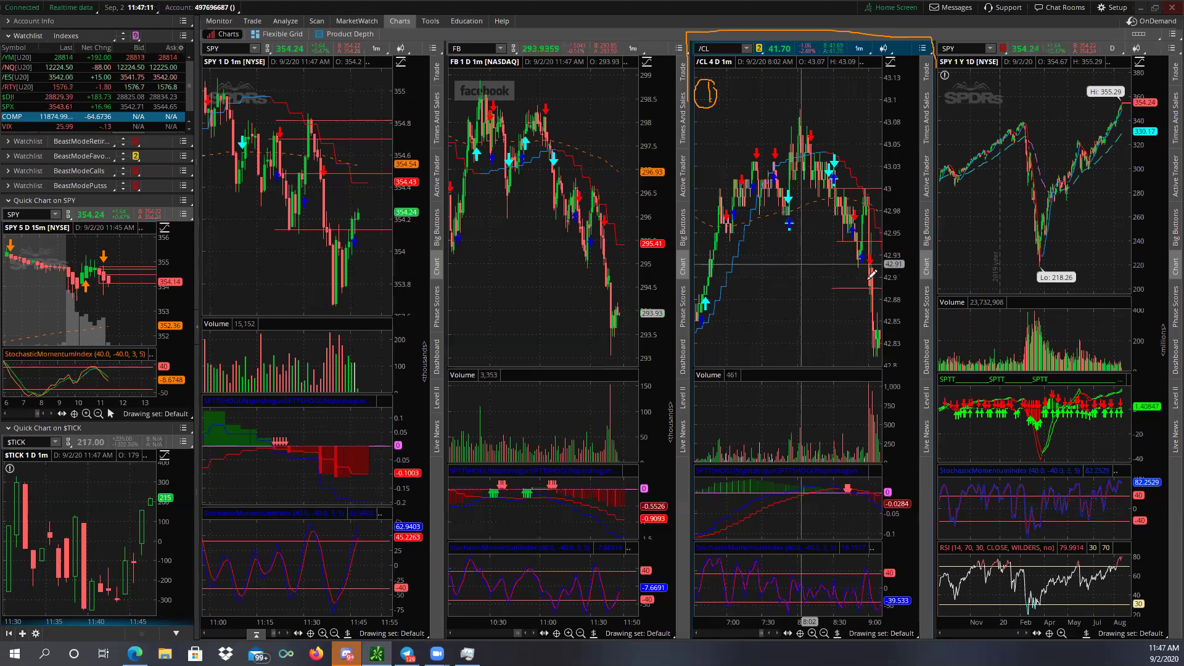
scroll(871, 274, down, 1)
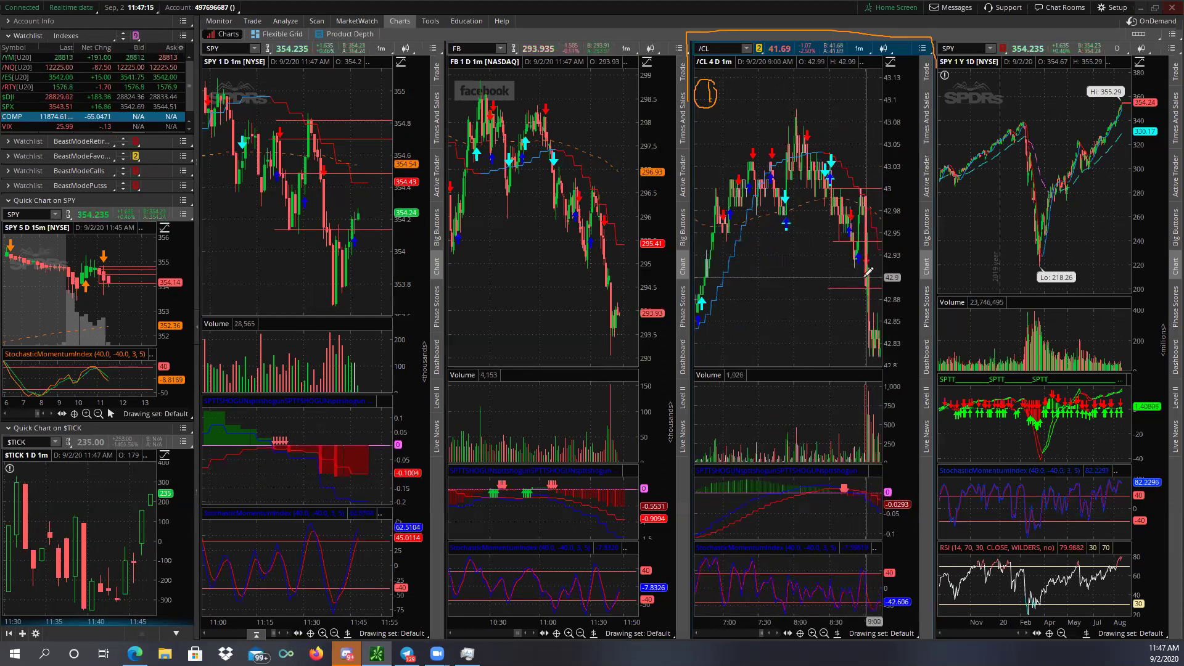
scroll(771, 258, up, 1)
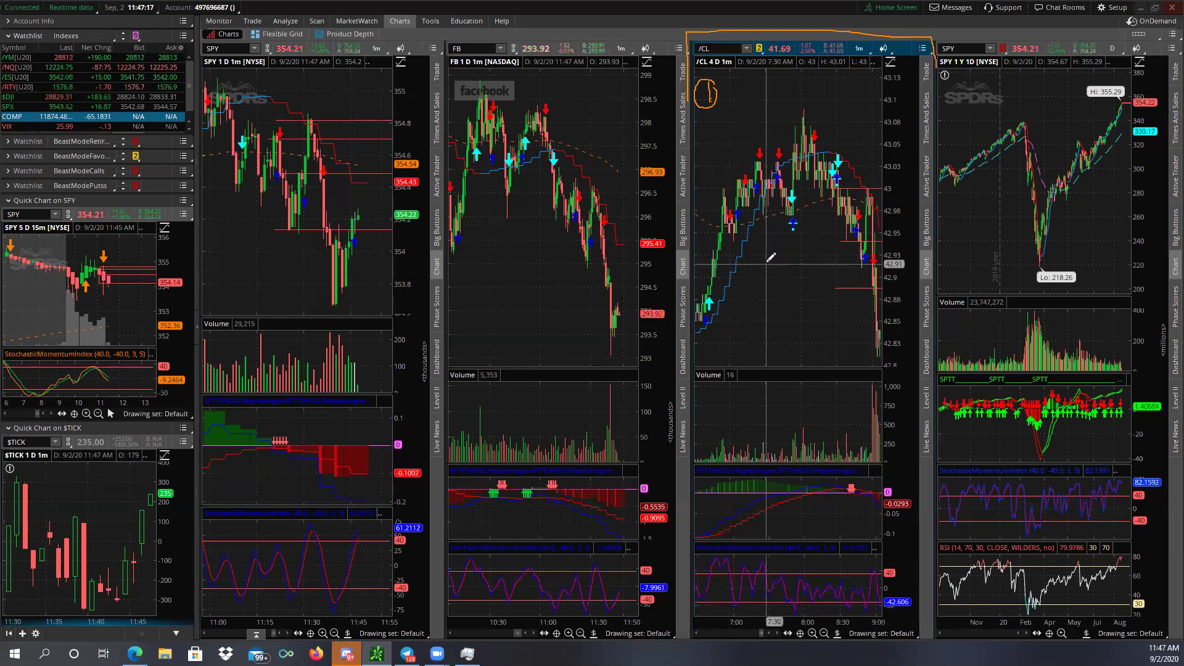
scroll(771, 258, up, 1)
scroll(769, 251, up, 4)
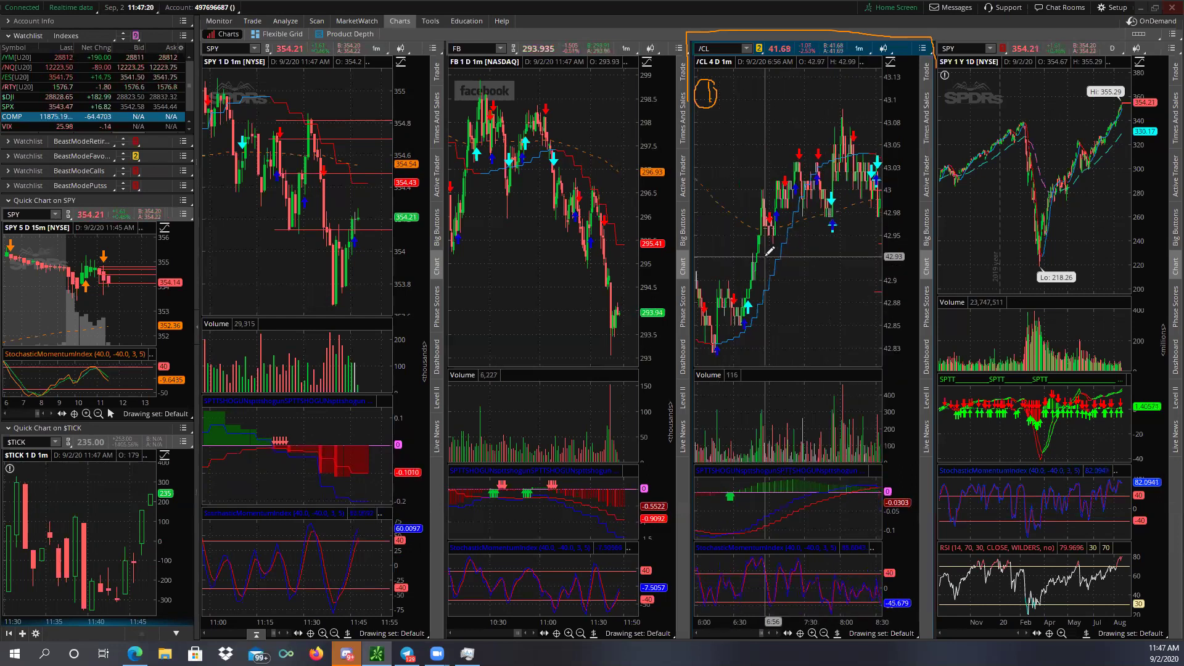
scroll(769, 251, down, 5)
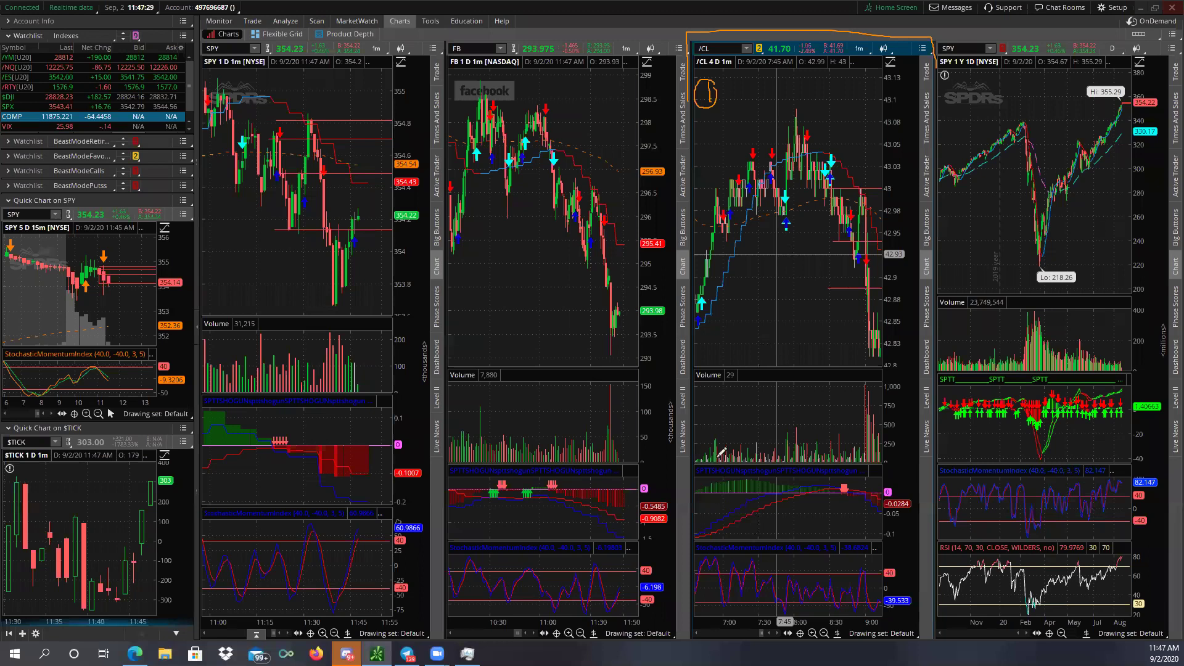
scroll(725, 279, up, 3)
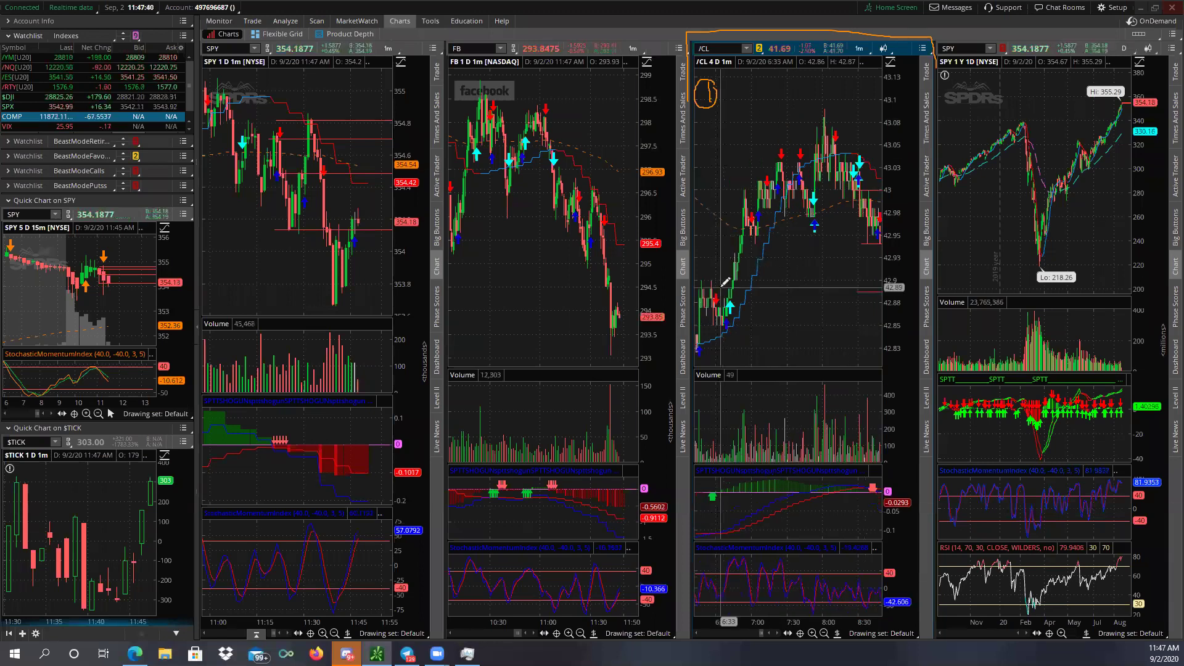
scroll(765, 258, down, 3)
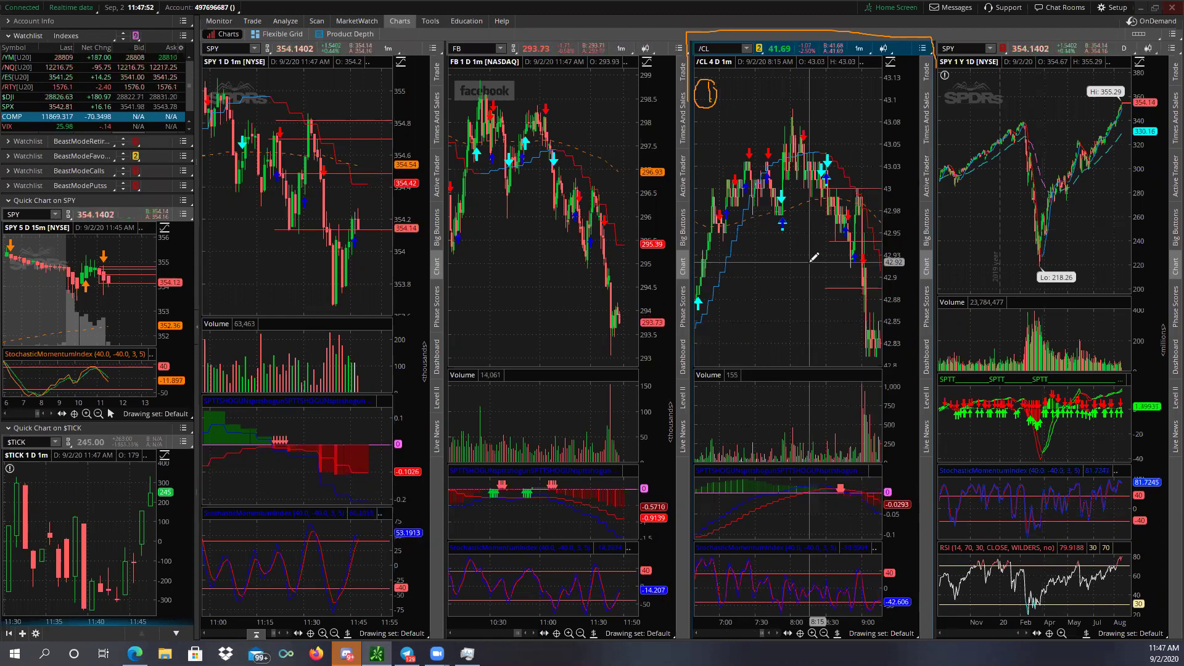
scroll(792, 259, down, 2)
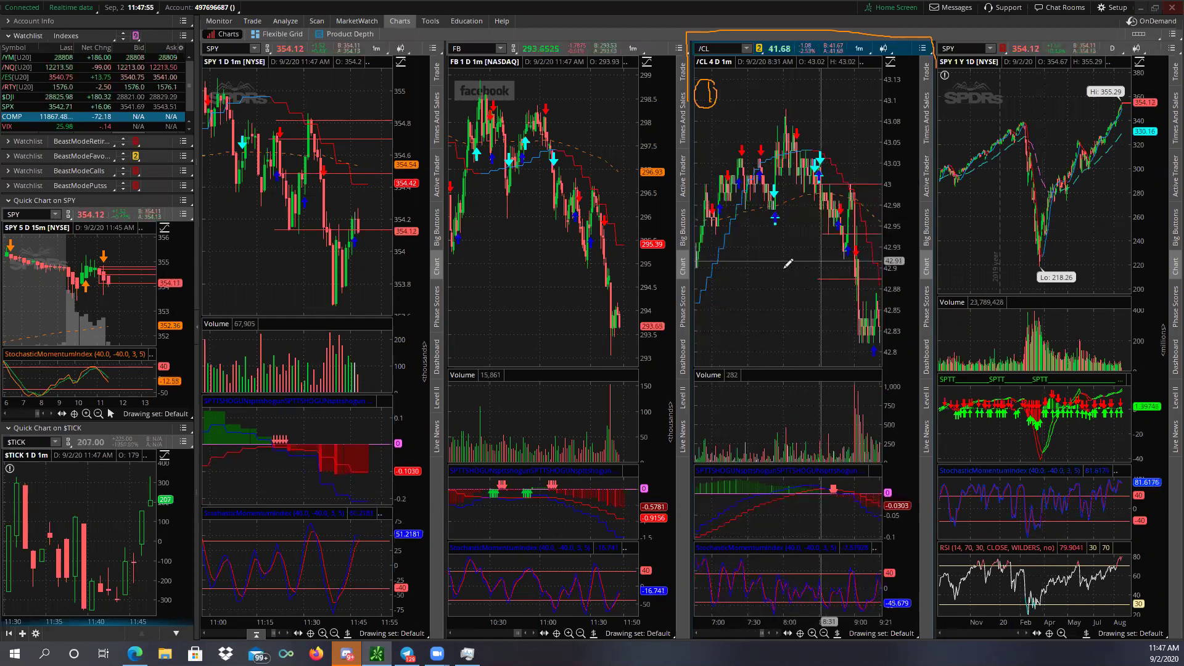
scroll(785, 262, down, 2)
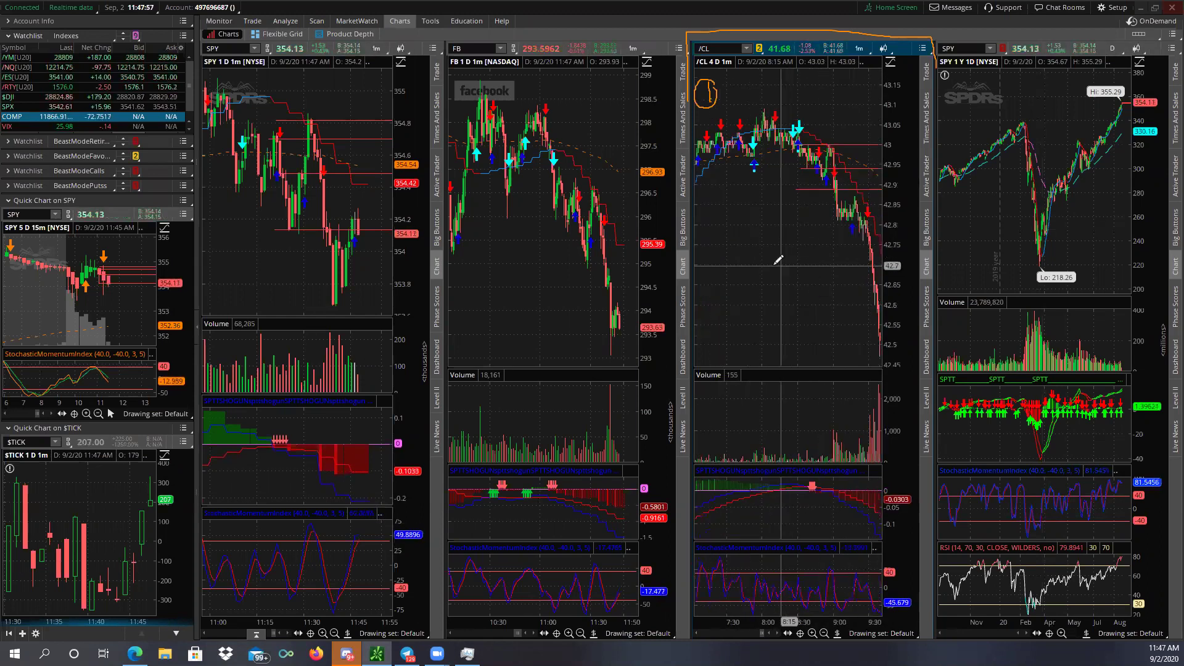
Remove all drawings in the Default set from the /CL chart.
right_click(813, 360)
click(819, 375)
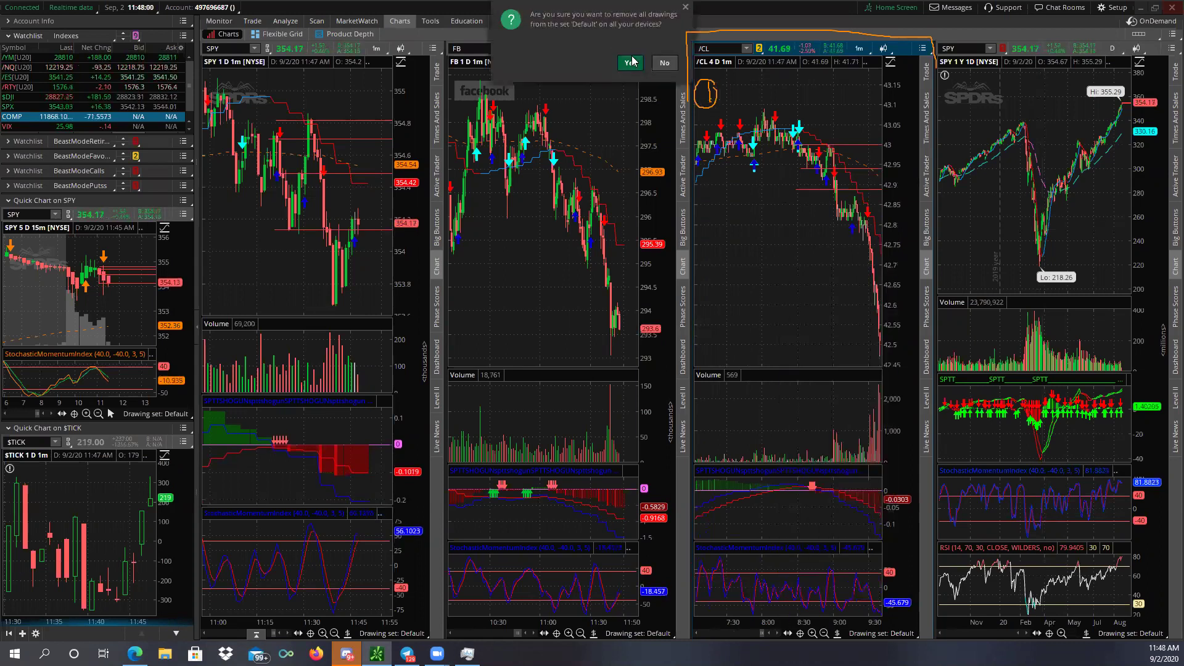
click(632, 63)
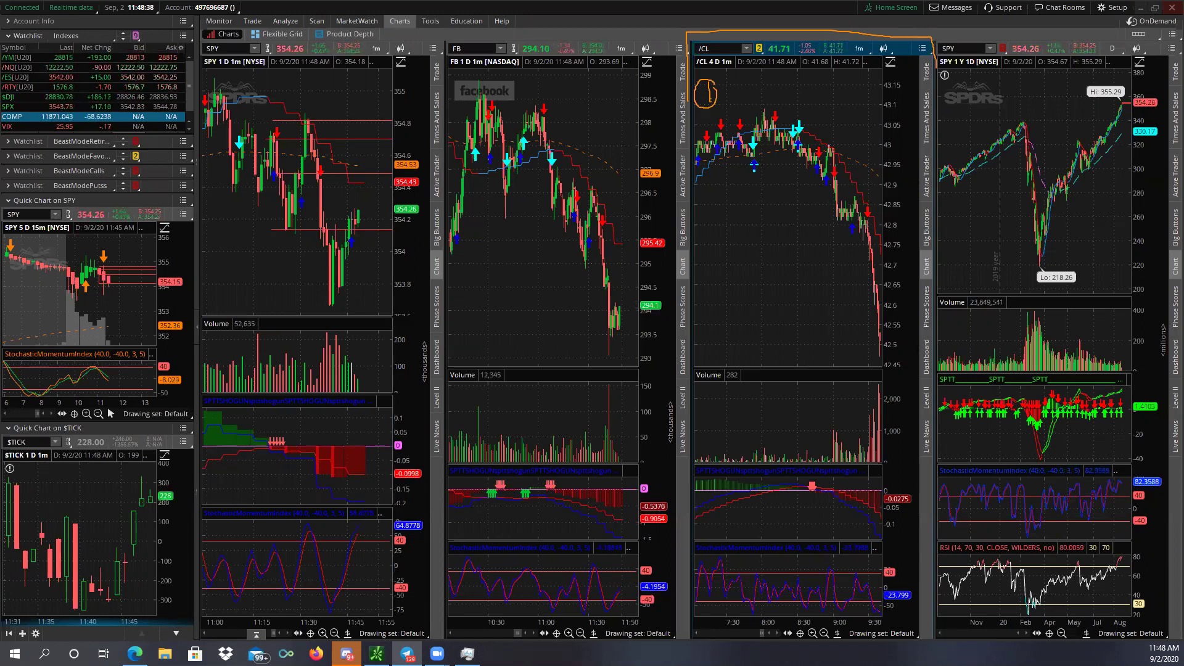
Switch to the Telegram channel SPYCRUSHER ALERTS PREMIUM, review its late-August trade alerts, and return to the thinkorswim charts.
key(alt+Tab)
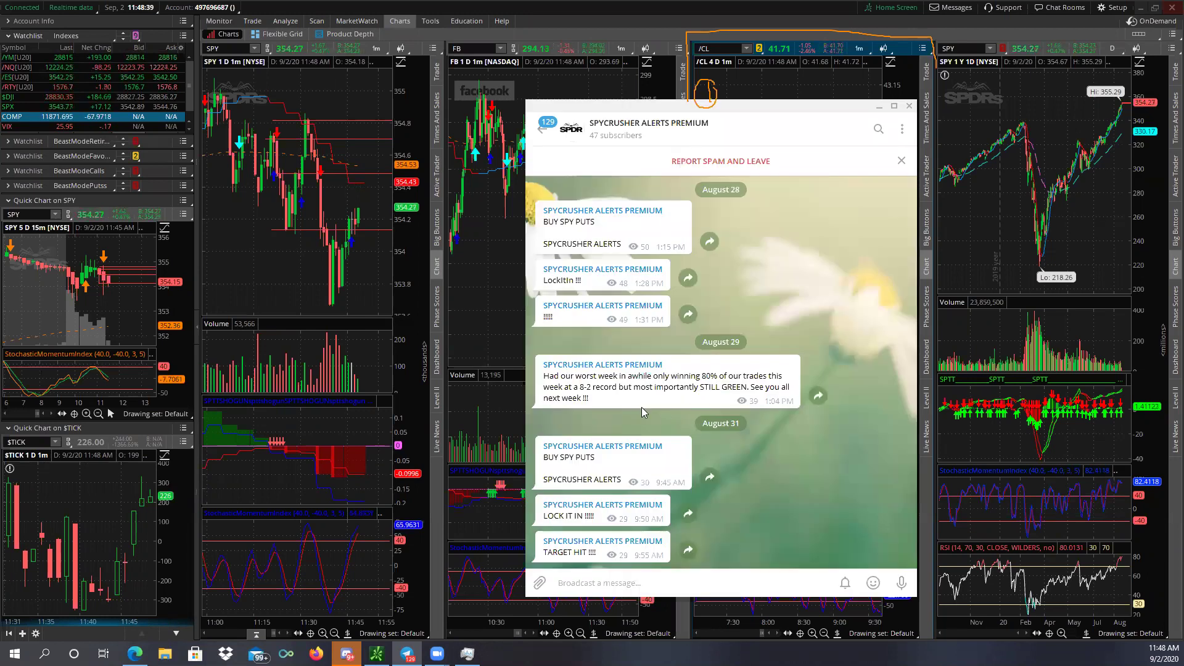
scroll(642, 407, up, 1)
scroll(675, 429, up, 2)
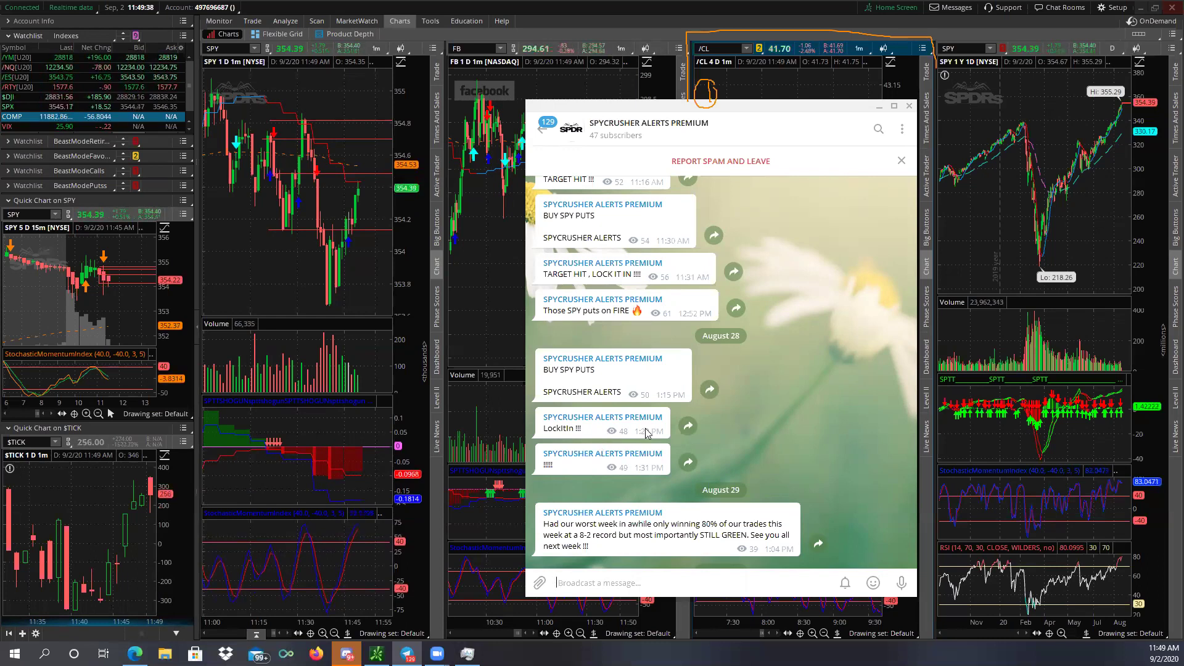
scroll(646, 433, down, 3)
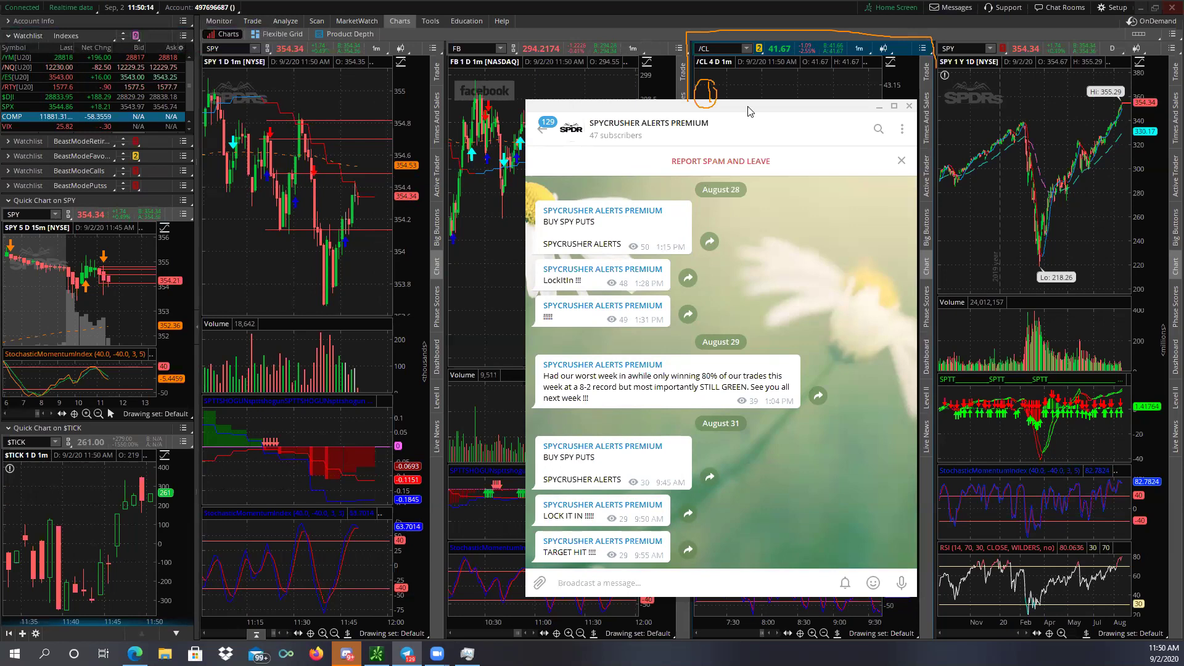
key(alt+Tab)
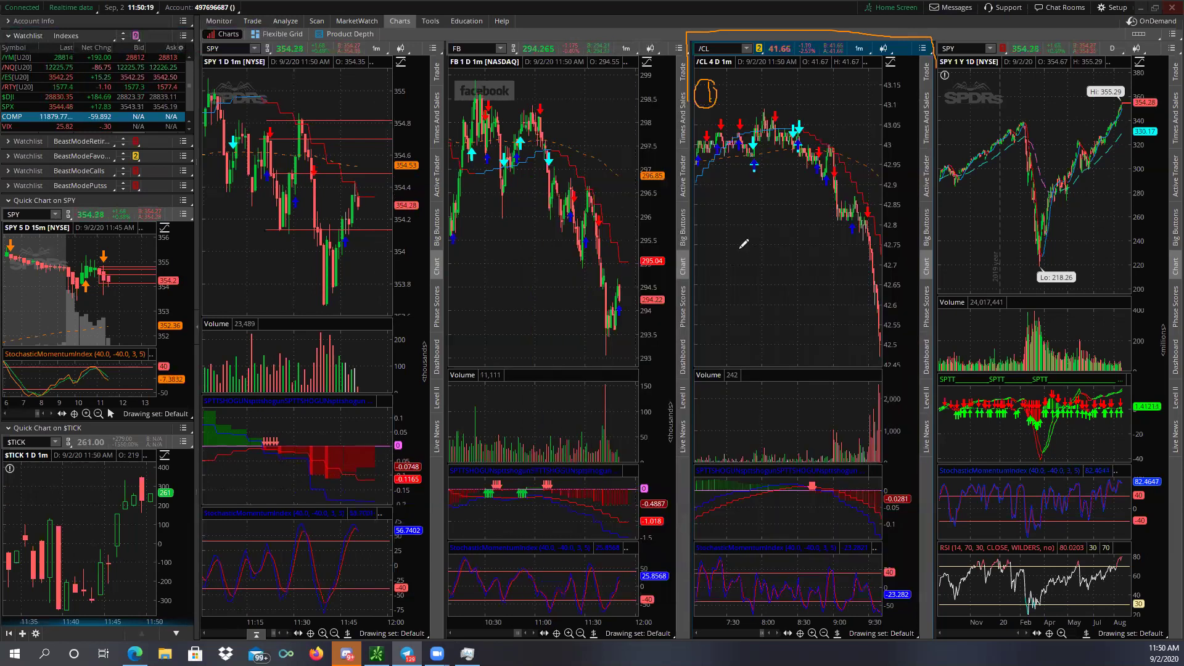
Load /CL into the SPY quick chart and narrow its range to the current day's session from about 6:00.
scroll(742, 246, down, 3)
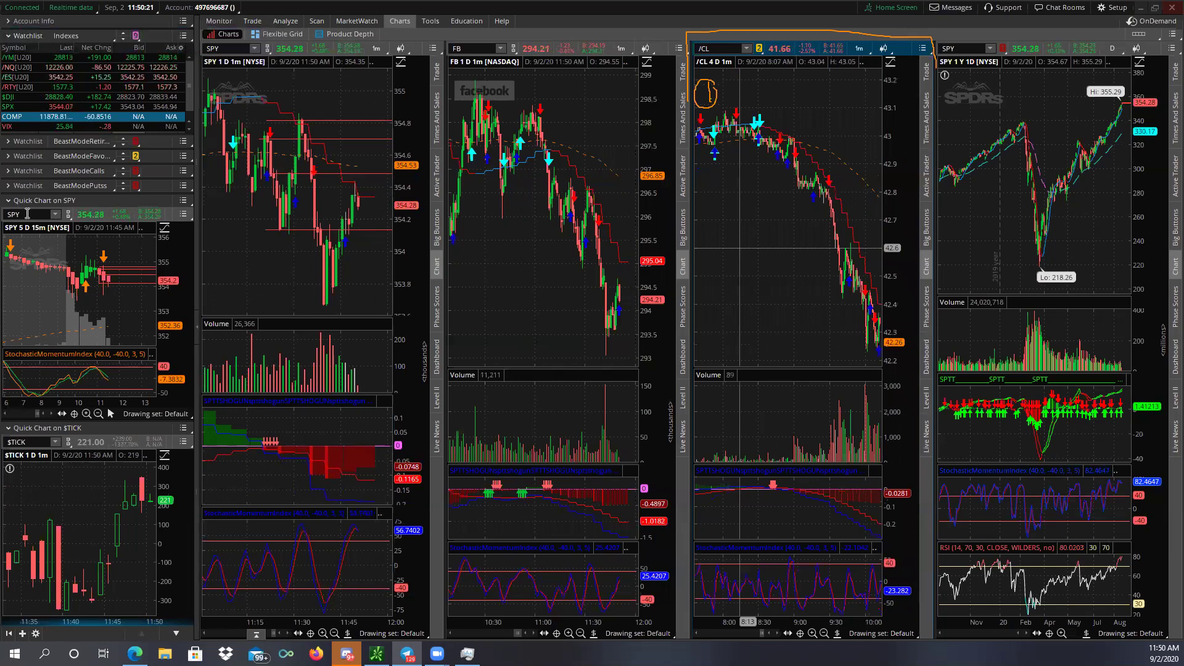
click(27, 213)
text(/CL)
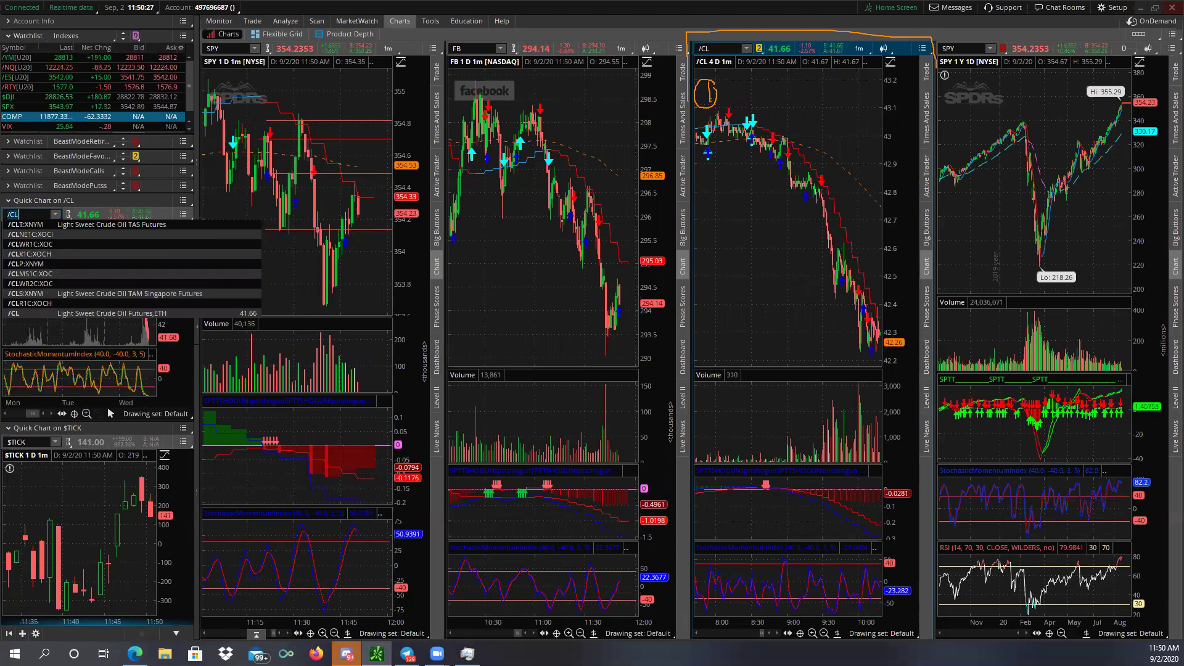
key(Return)
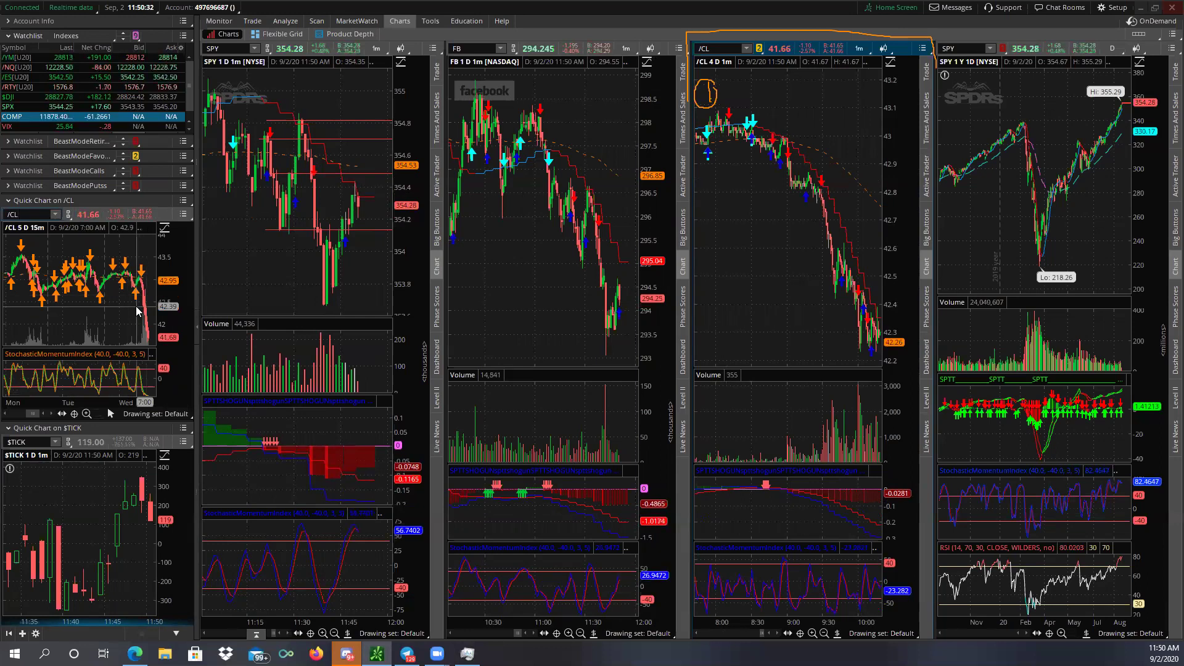
drag(131, 309, 161, 314)
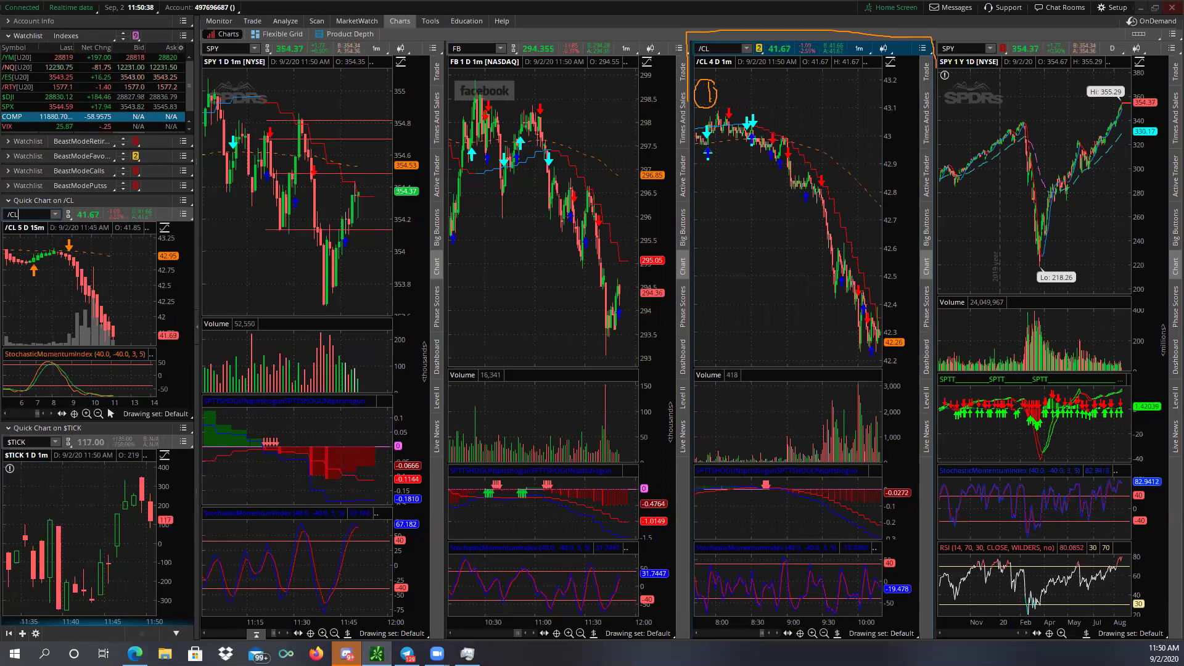
Replace the screen annotations with a circled 3, a bracket beside the /CL one-minute chart's lowest study, and an outline around the /CL quick chart's header.
key(e)
drag(836, 51, 852, 41)
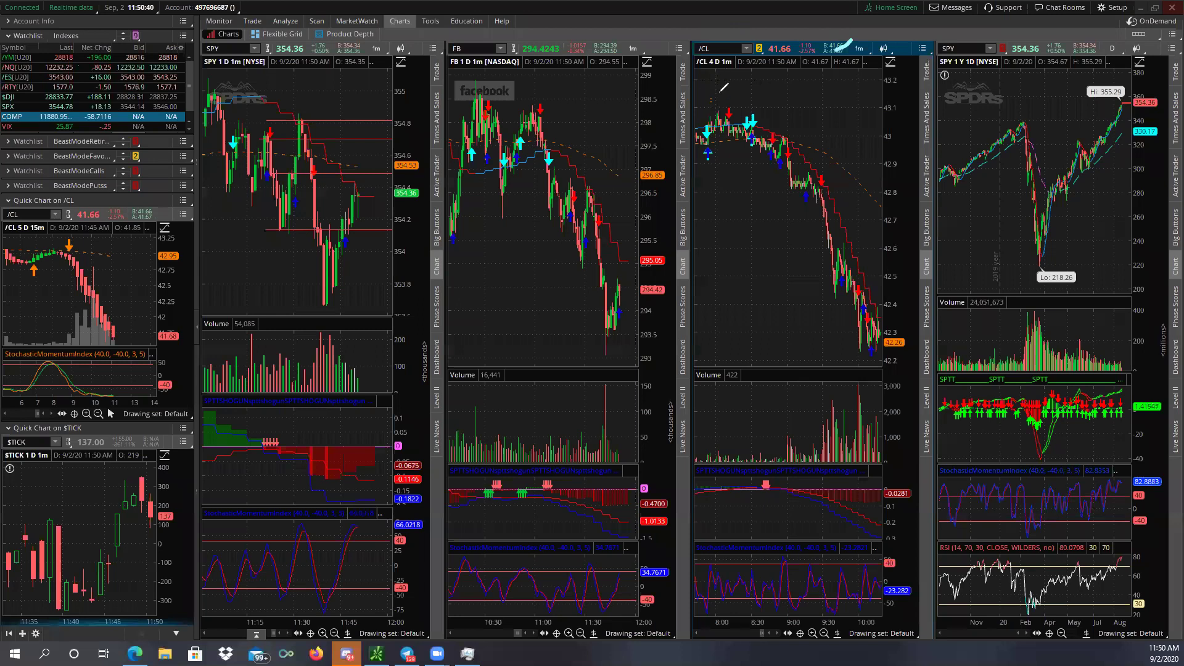
drag(710, 64, 700, 91)
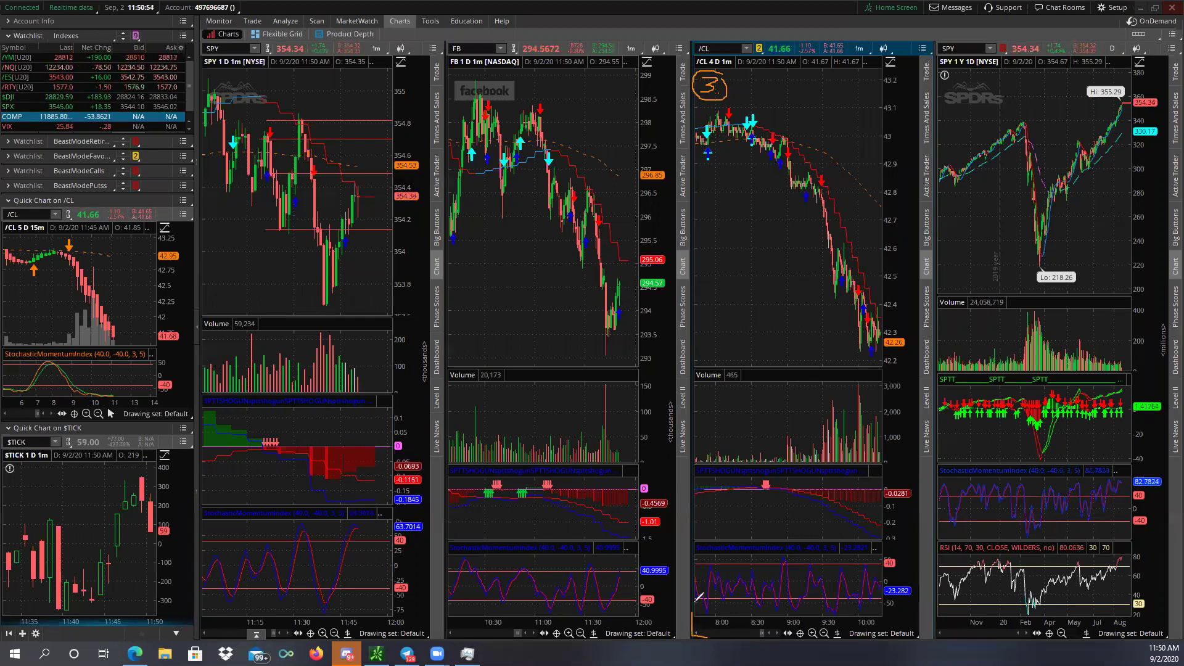
mouse_move(697, 558)
mouse_down()
mouse_move(693, 542)
mouse_move(715, 540)
mouse_up()
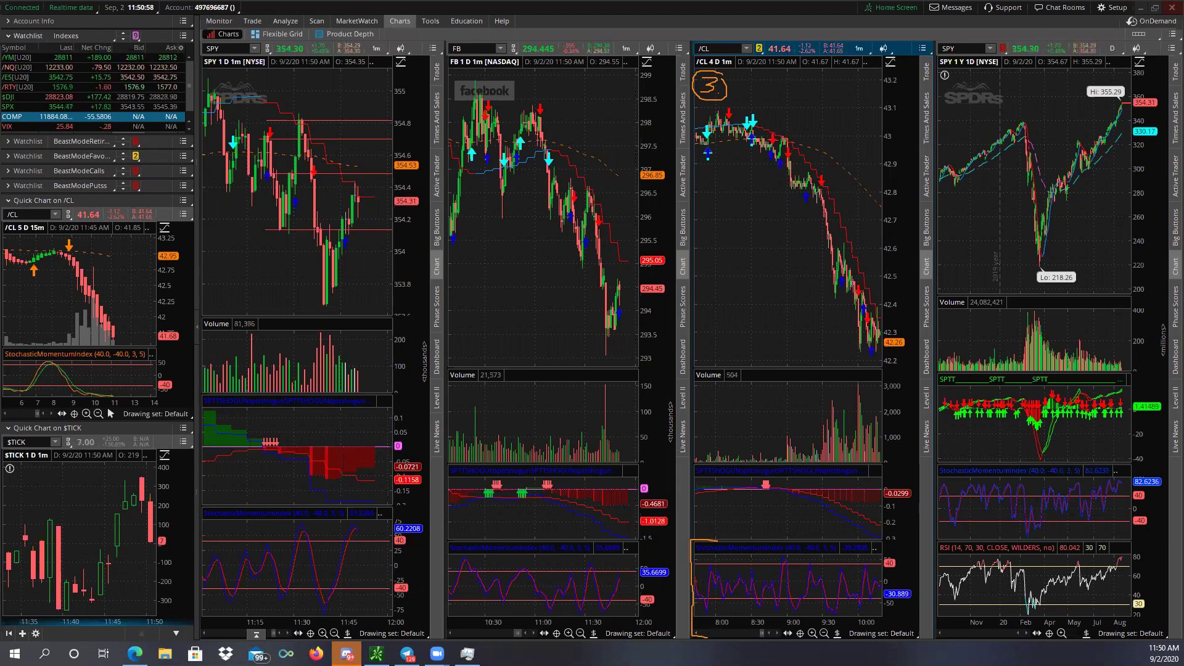
mouse_move(5, 220)
mouse_down()
mouse_move(196, 213)
mouse_move(198, 232)
mouse_up()
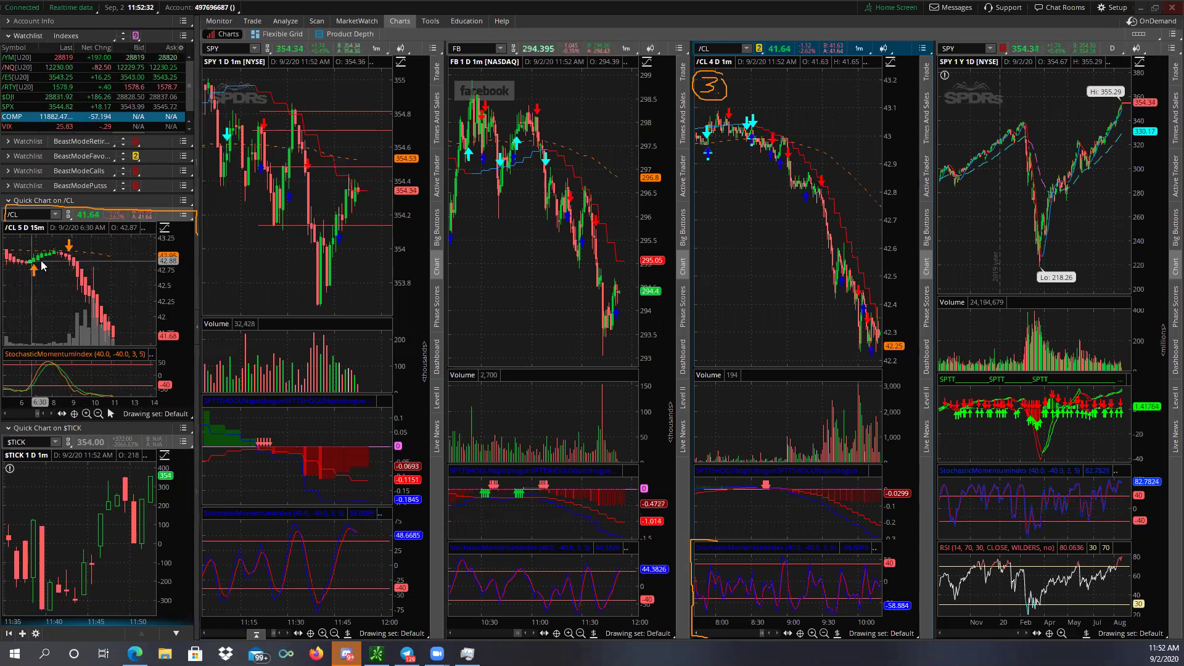
Circle the 40 and -40 levels of the /CL StochasticMomentumIndex and mark its troughs and peaks beyond them between about 6:00 and 7:30.
scroll(747, 257, up, 2)
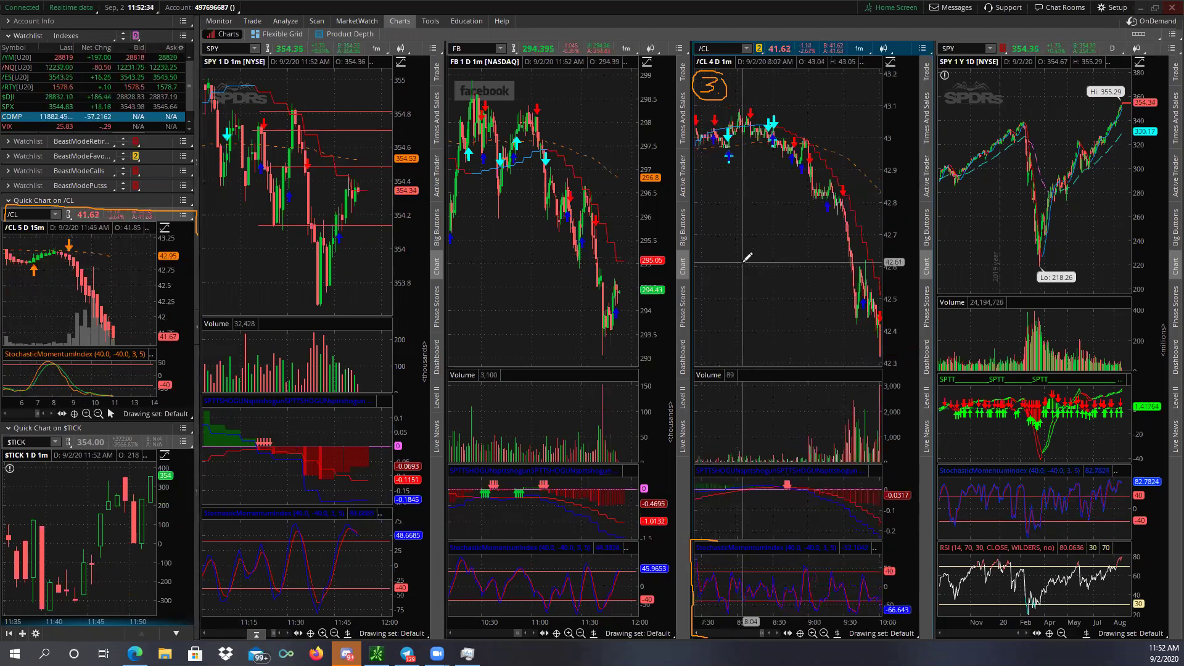
scroll(762, 295, up, 2)
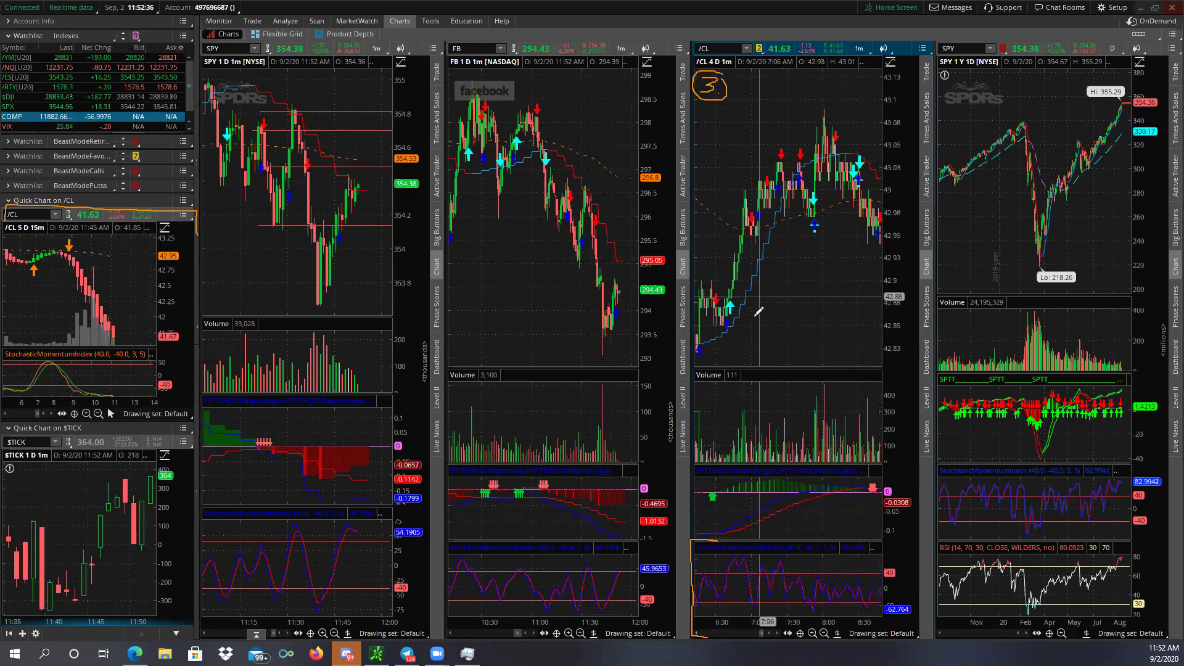
scroll(757, 312, up, 2)
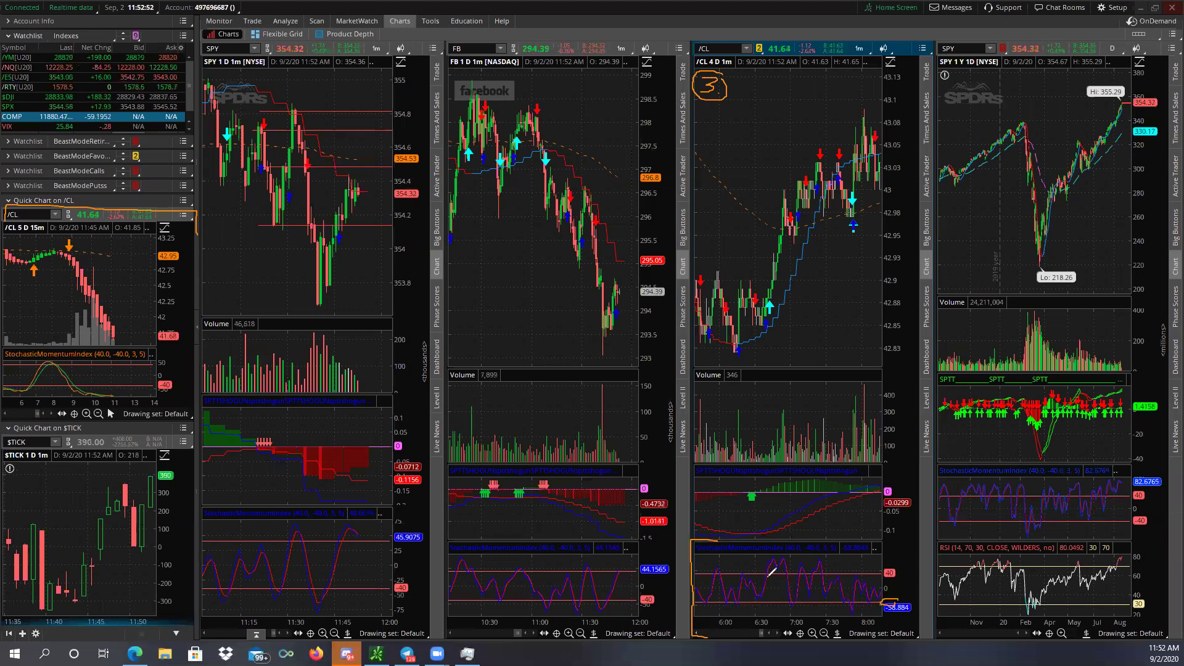
mouse_move(882, 604)
mouse_down()
mouse_move(899, 601)
mouse_move(885, 576)
mouse_up()
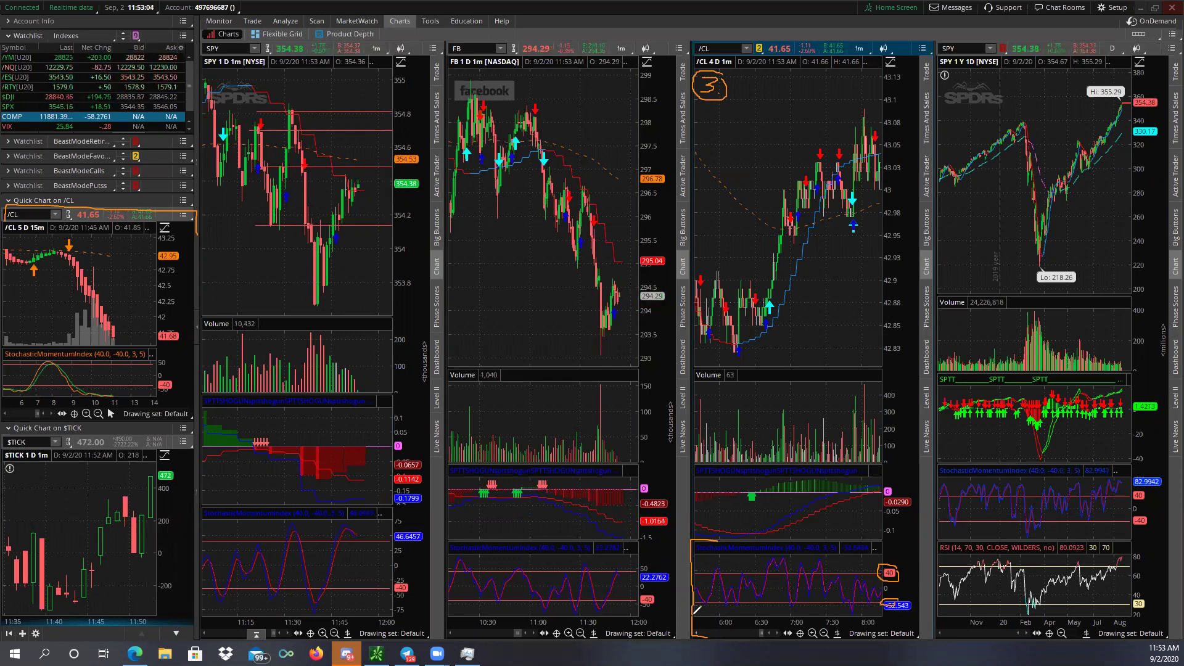
drag(727, 601, 852, 608)
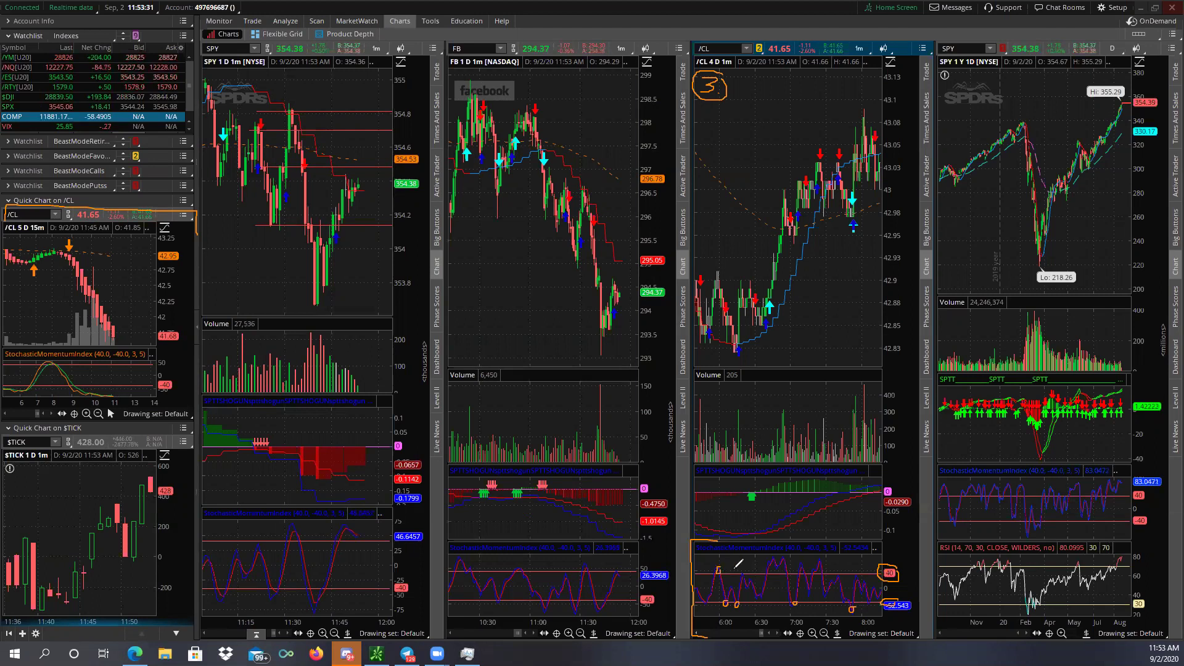
drag(768, 566, 776, 560)
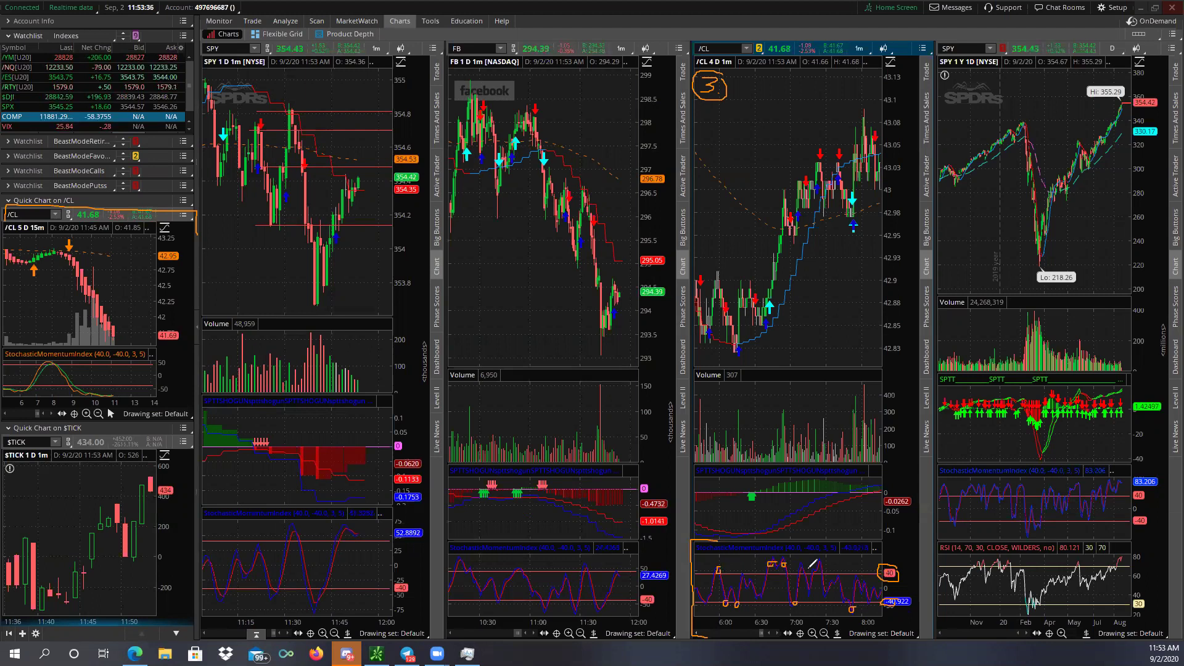
drag(817, 566, 825, 564)
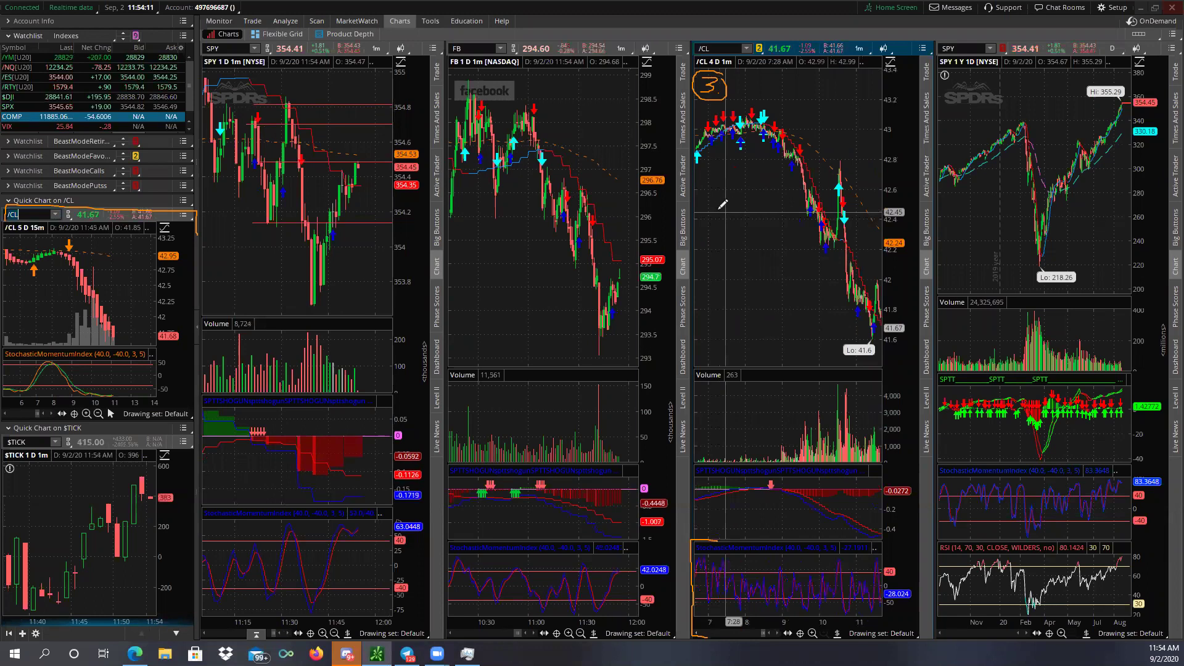
Place four price levels around the 7:03 candle of the /CL one-minute chart, at about 42.95, 42.94, 42.96 and 42.97.
drag(710, 209, 794, 214)
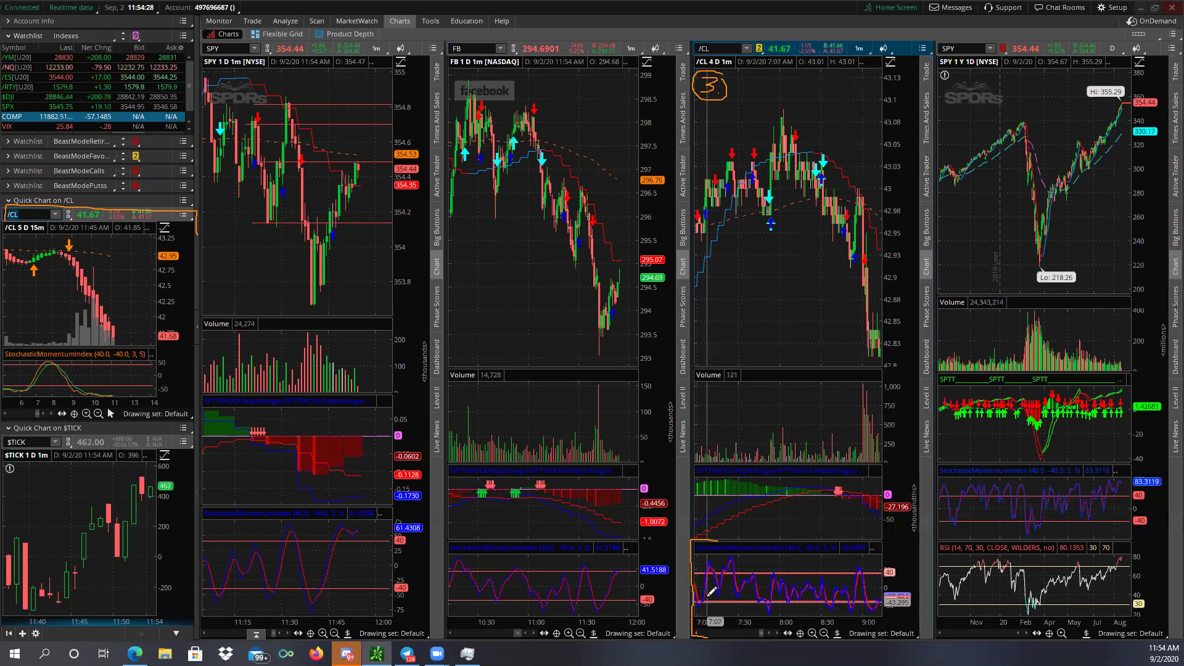
drag(728, 259, 703, 262)
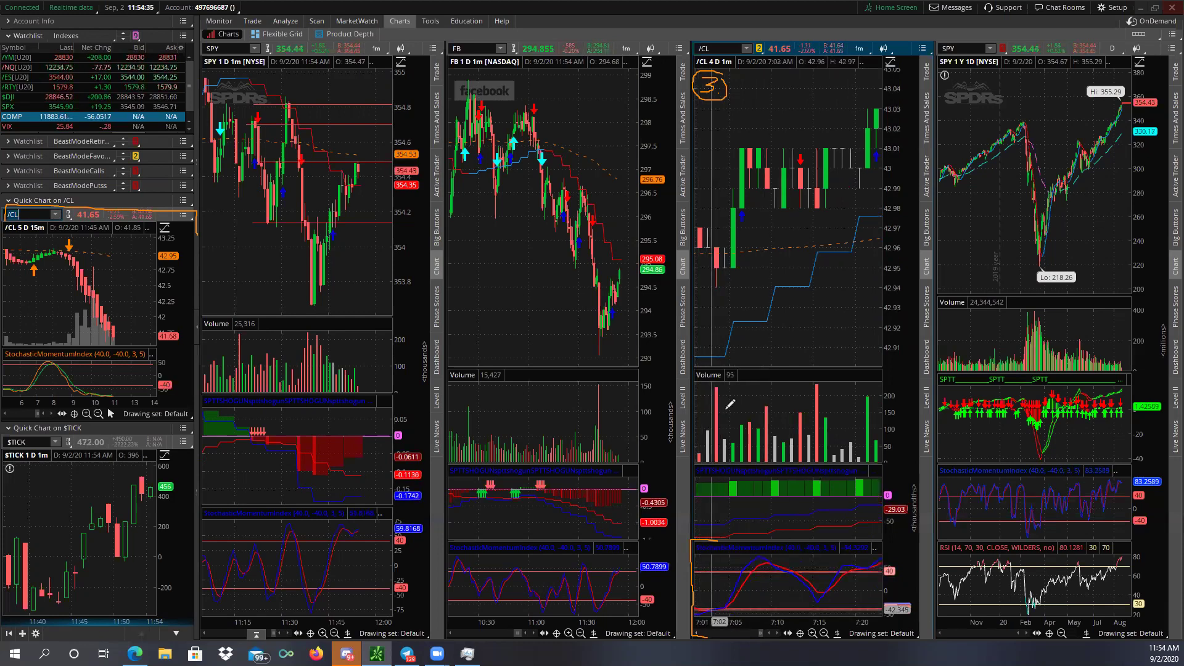
click(726, 268)
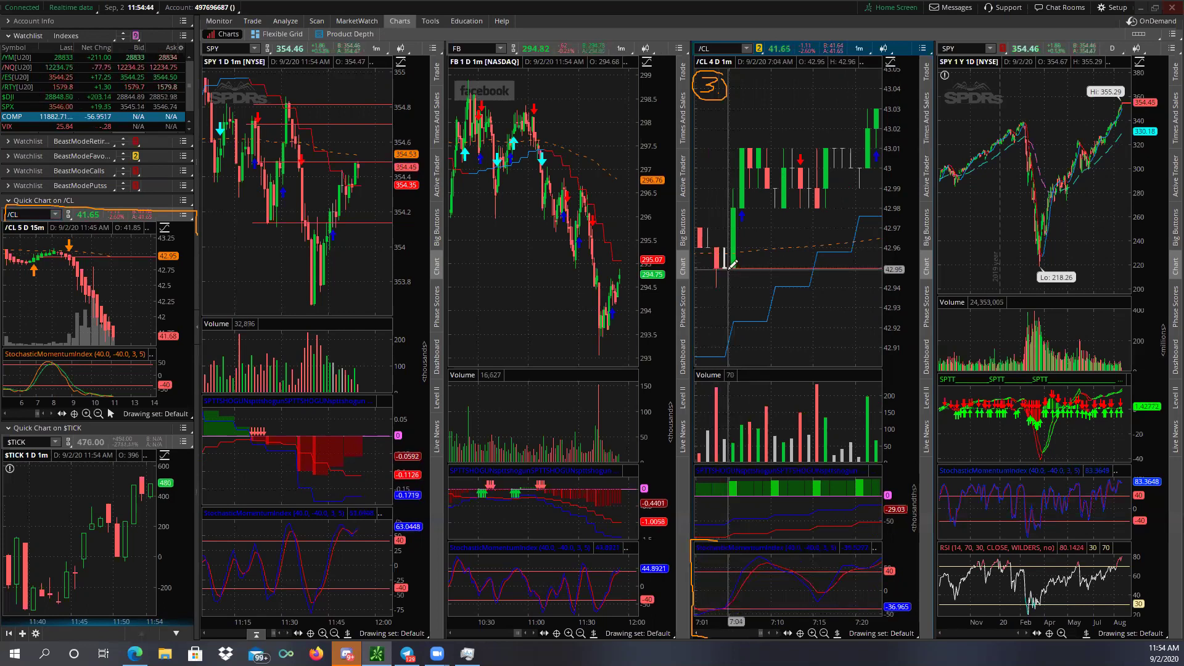
click(710, 288)
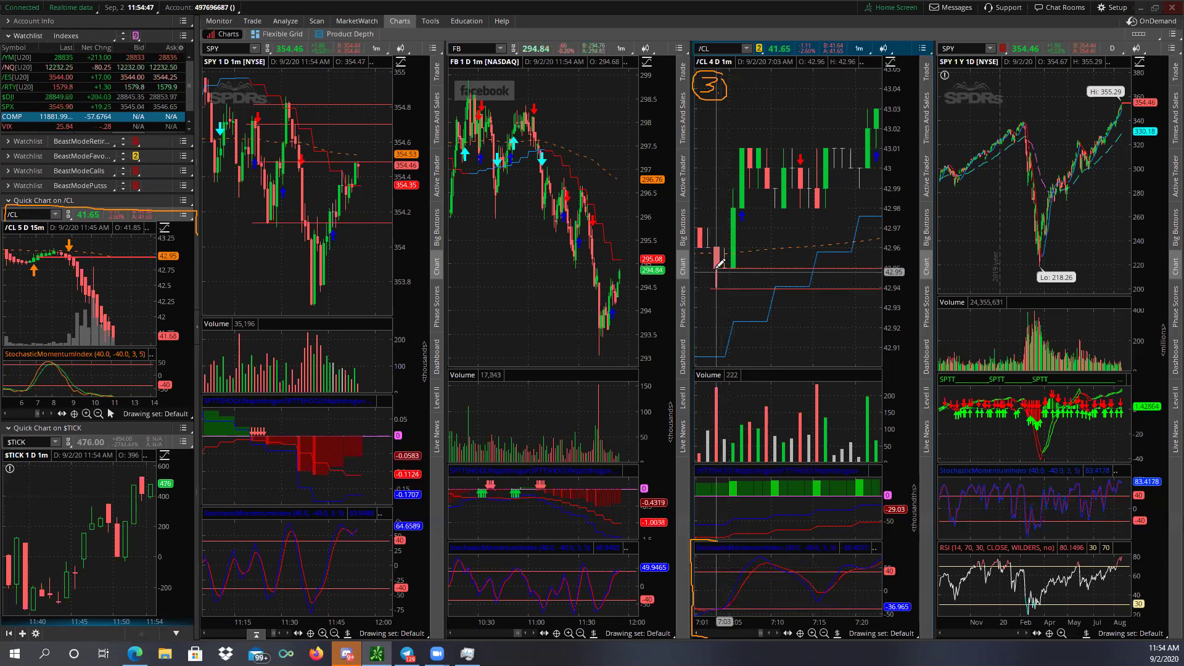
click(715, 249)
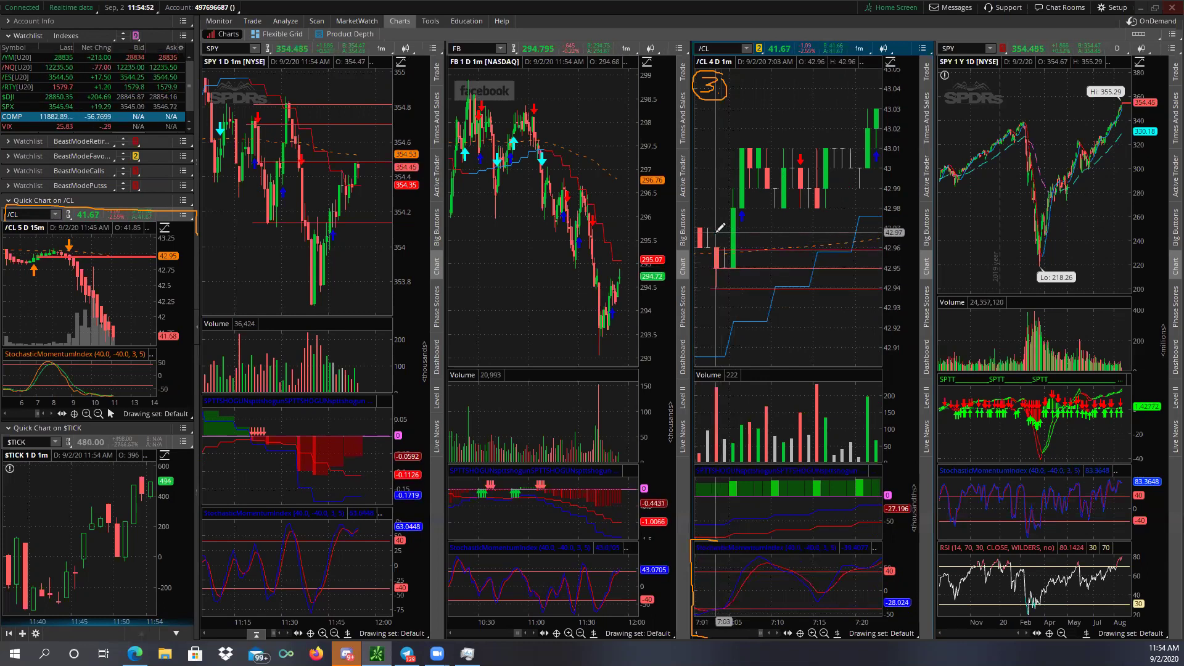
click(716, 232)
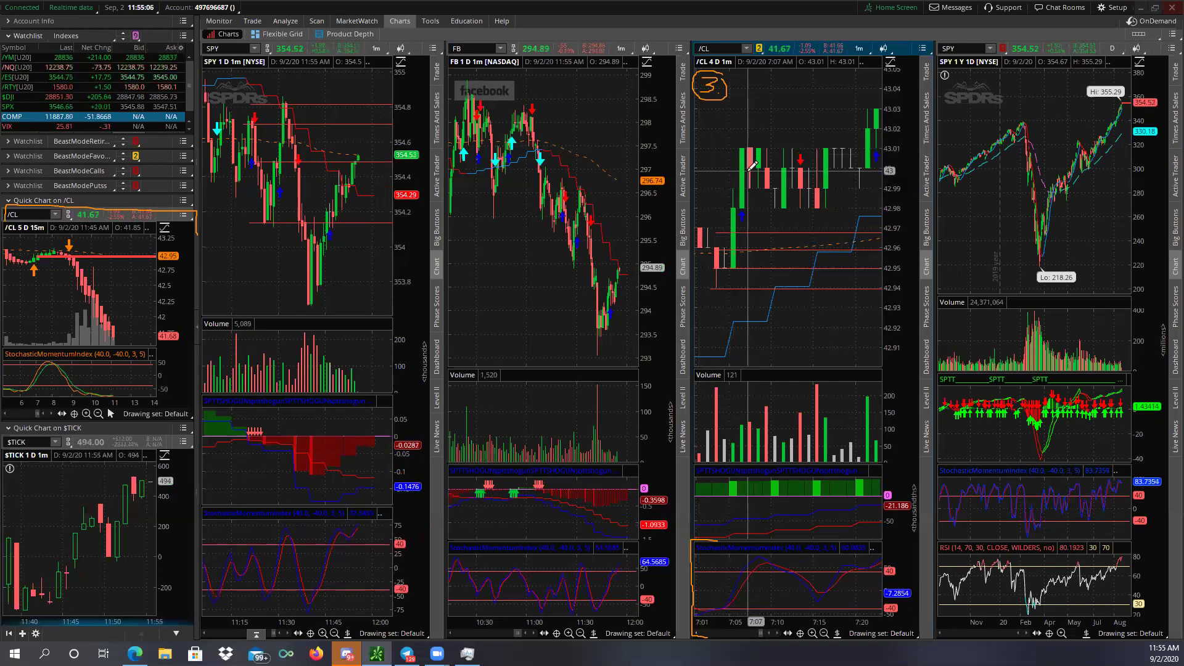
Clear the Default drawing set, including the price levels around the 7:03 candle, and confirm the removal.
right_click(729, 171)
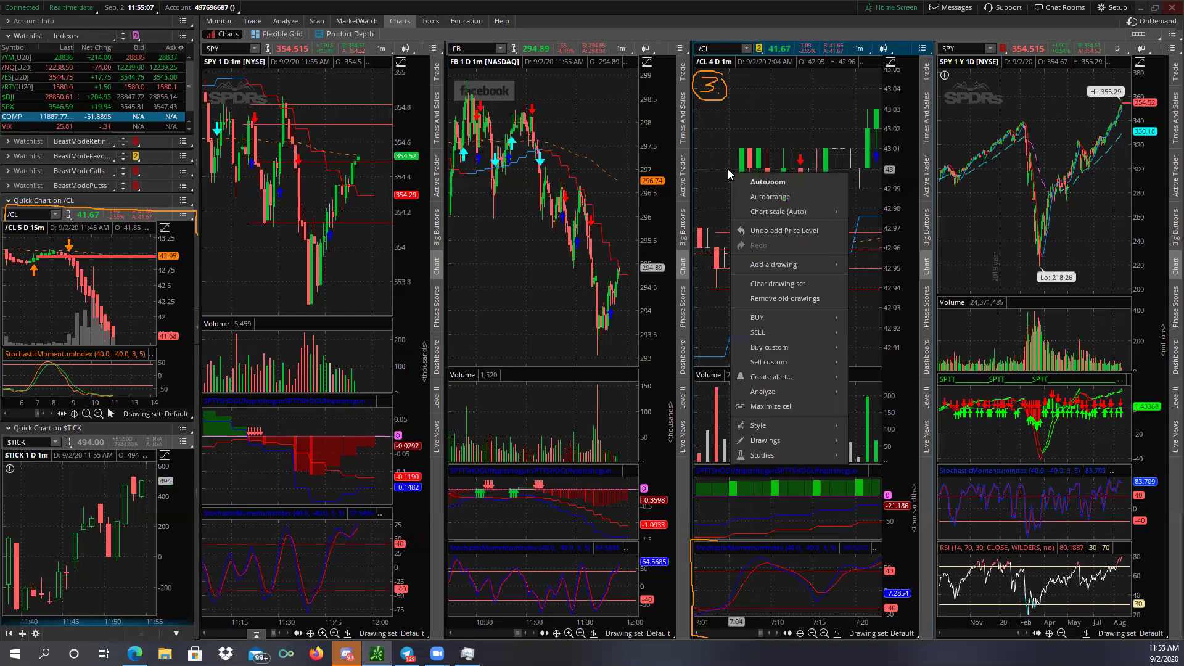
click(778, 284)
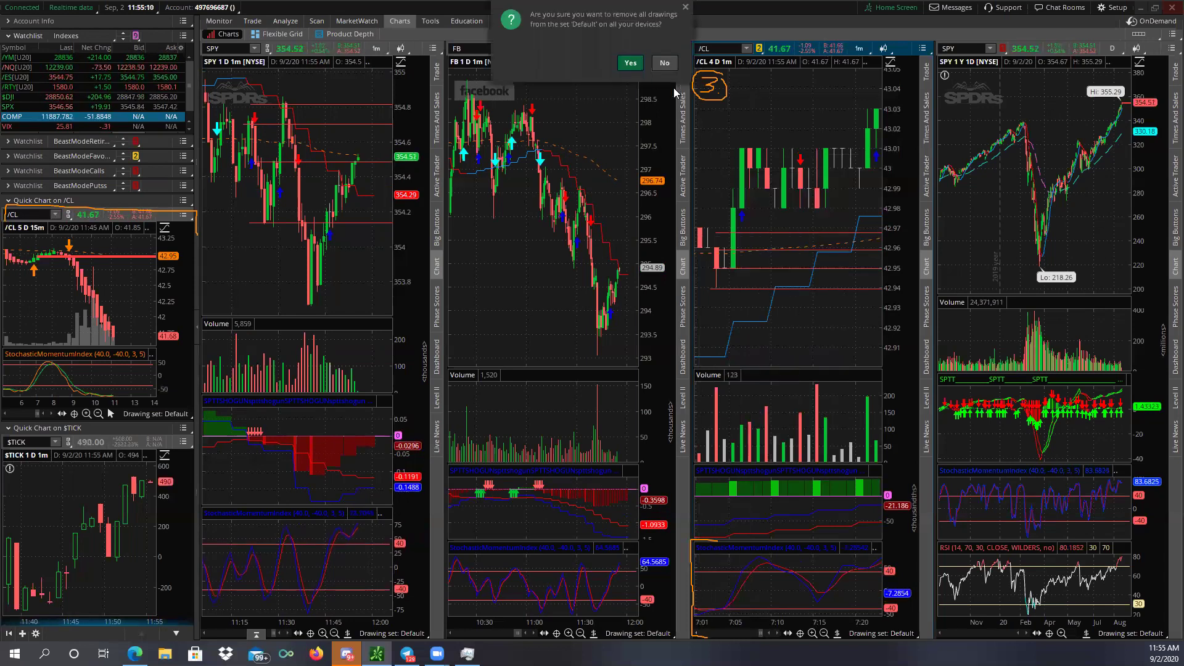
click(630, 63)
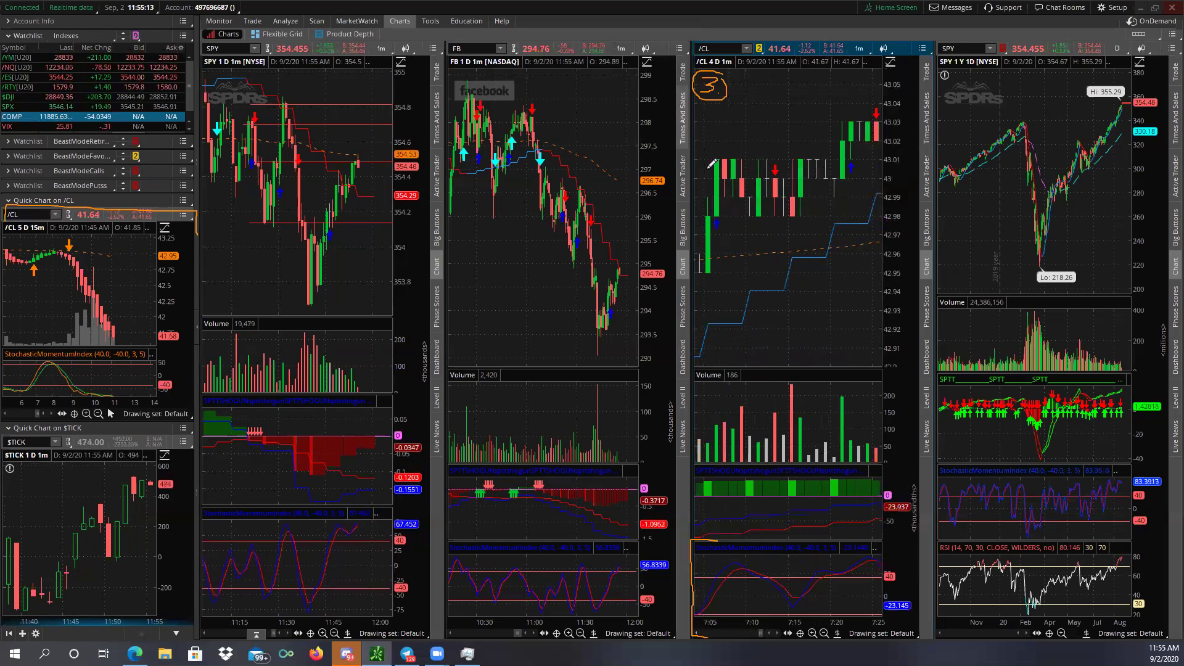
Add price levels for the tall green /CL candle near 7:53, at about 43.04, 42.97 and 43.11.
scroll(720, 204, down, 3)
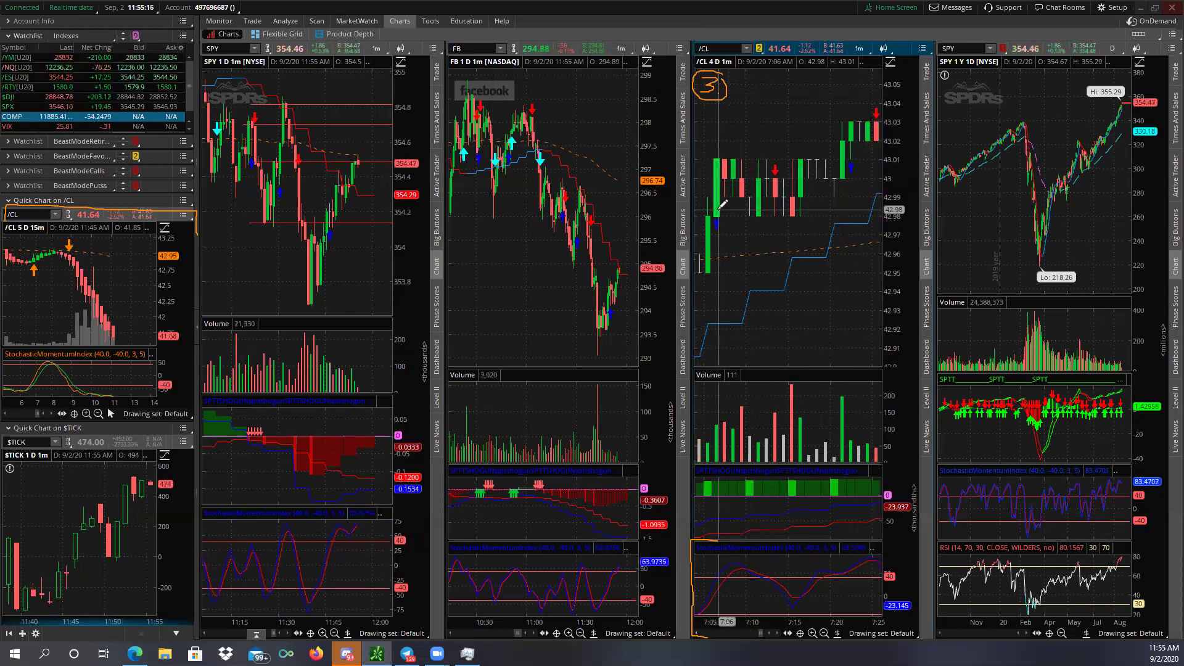
scroll(738, 504, down, 1)
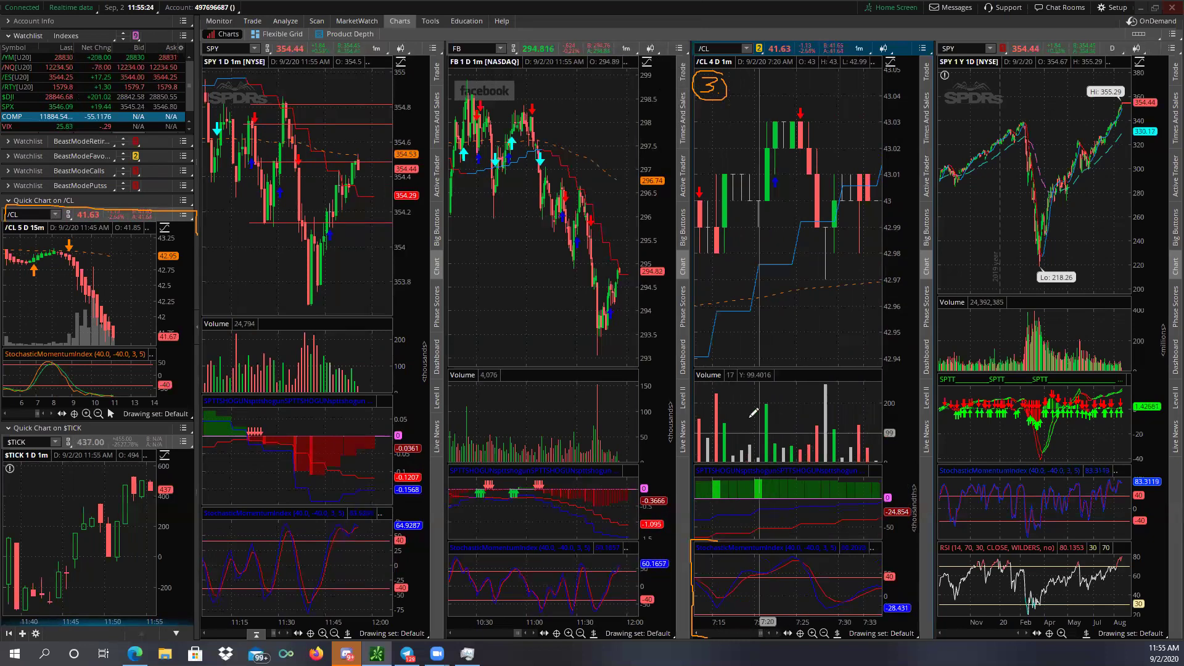
scroll(766, 260, down, 3)
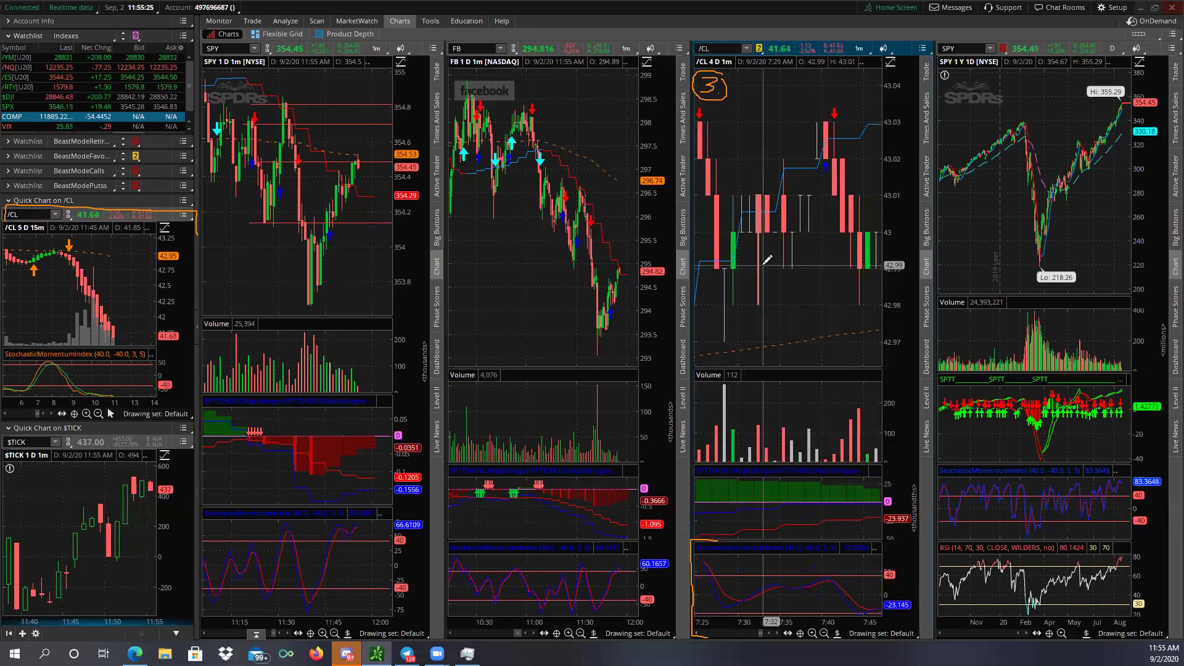
scroll(766, 259, down, 3)
scroll(766, 260, down, 2)
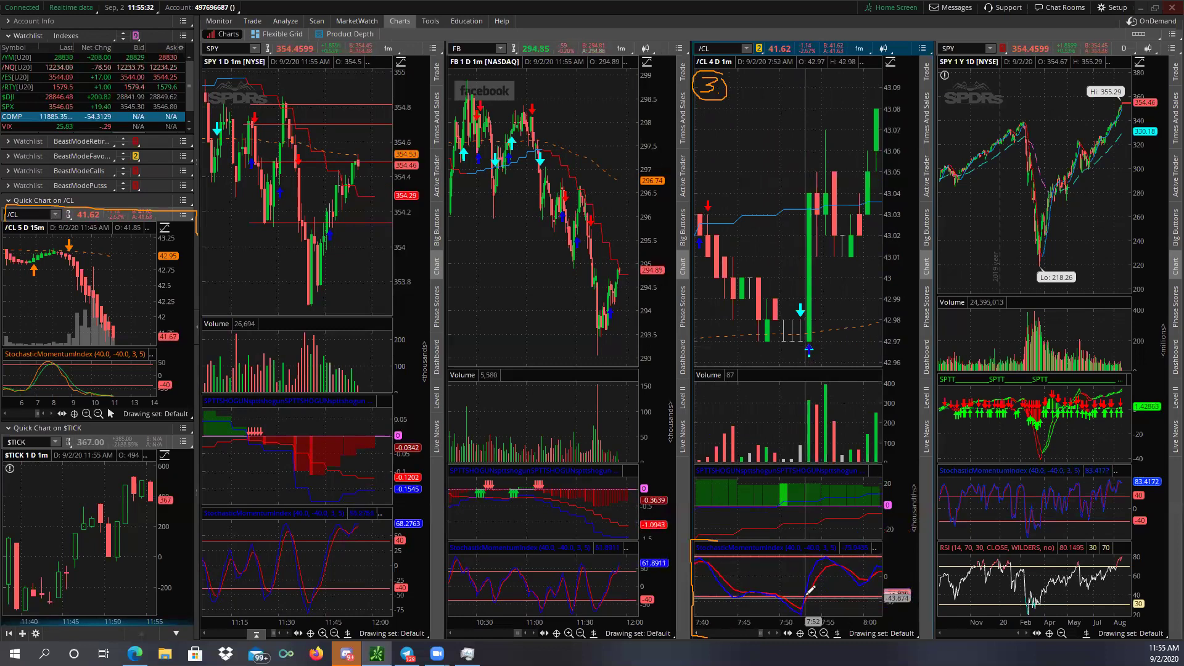
scroll(809, 369, down, 2)
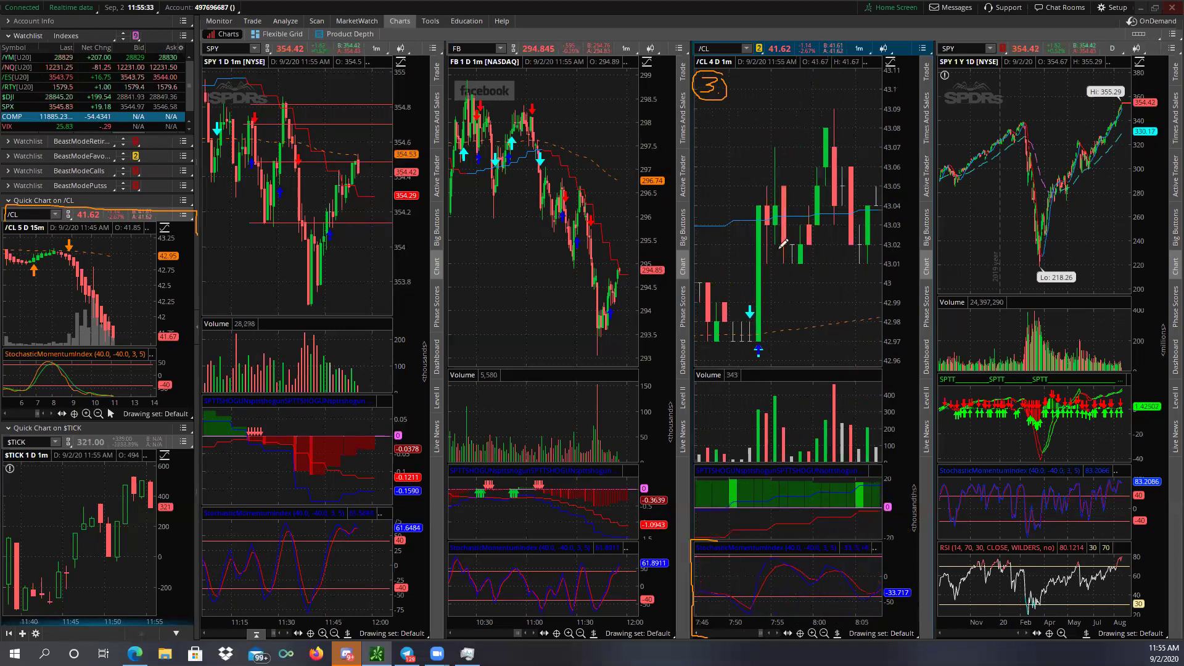
click(761, 201)
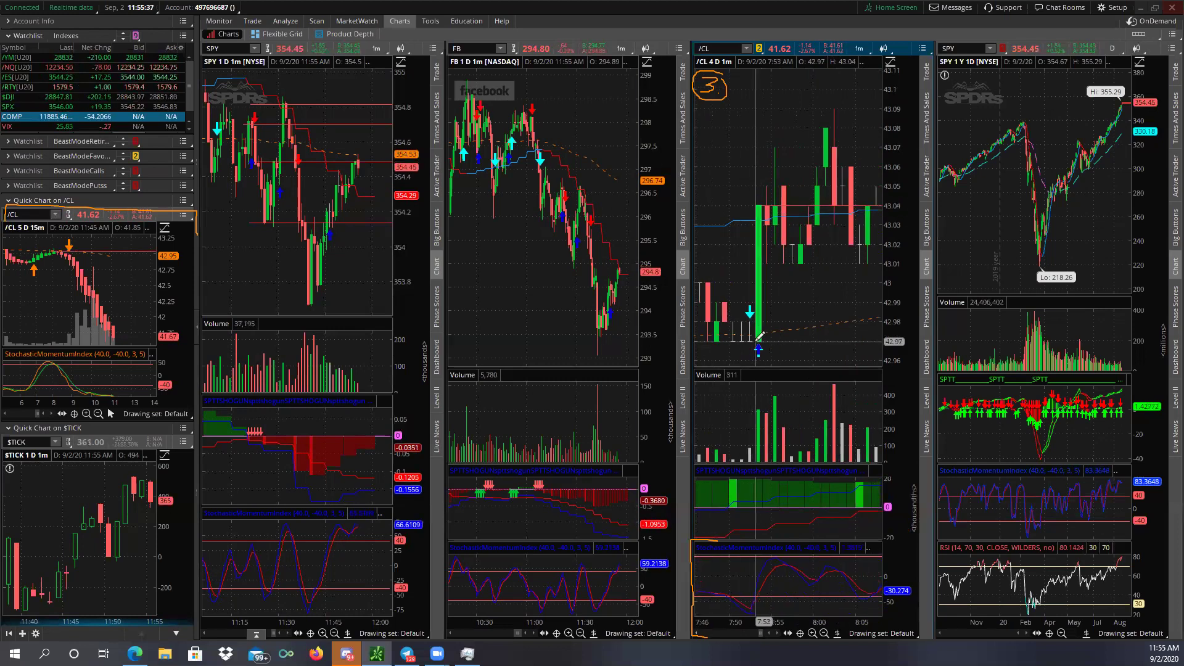
click(760, 74)
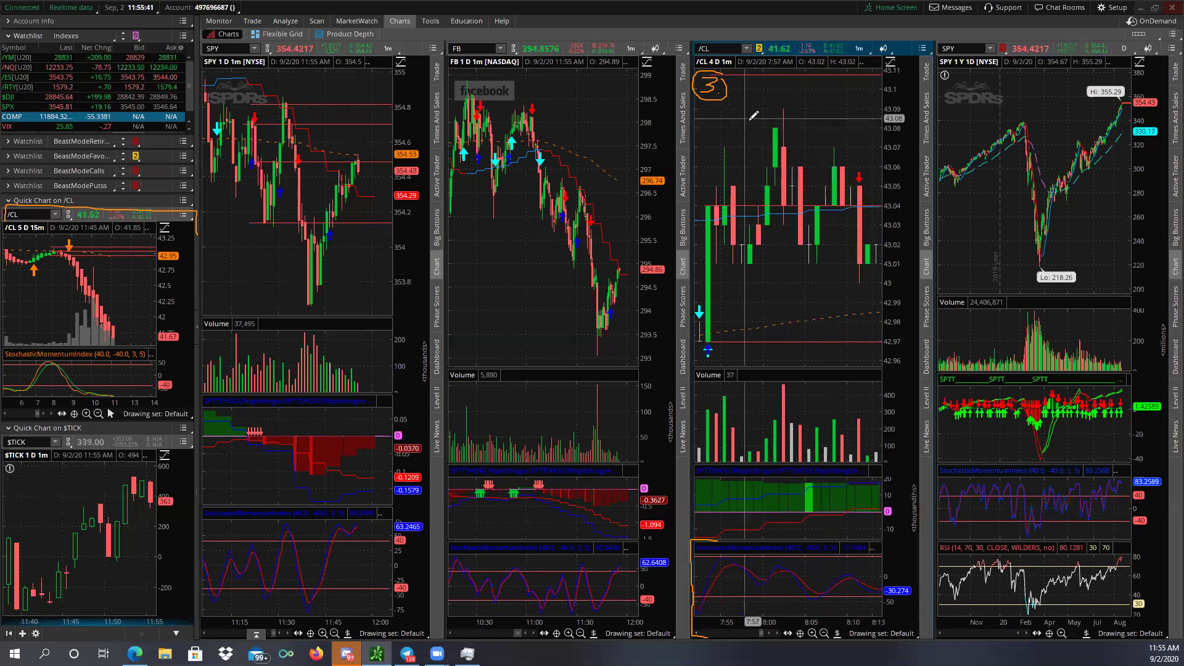
Remove all drawings in the Default set from the /CL one-minute chart.
scroll(782, 190, up, 1)
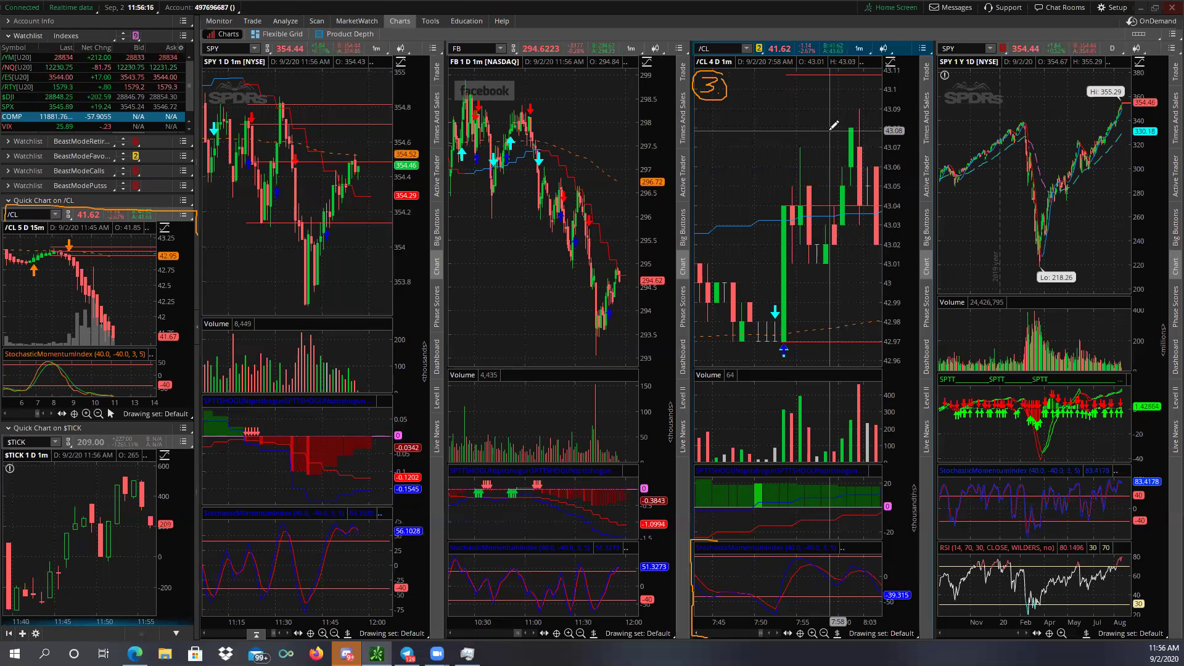
right_click(803, 133)
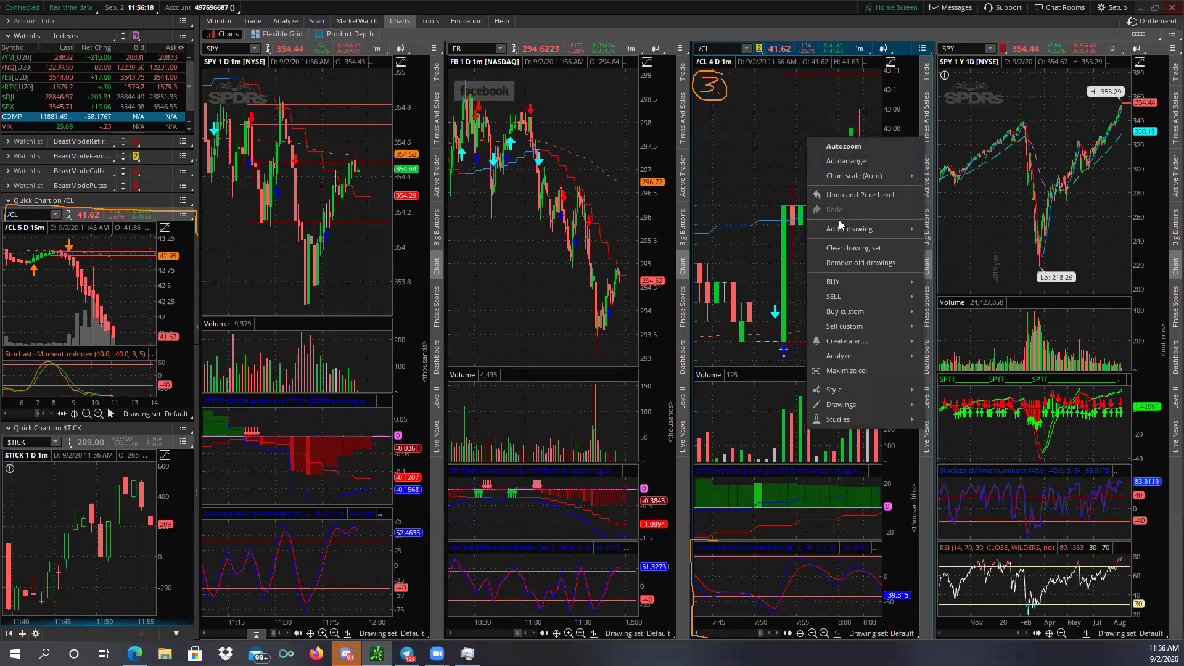
click(851, 247)
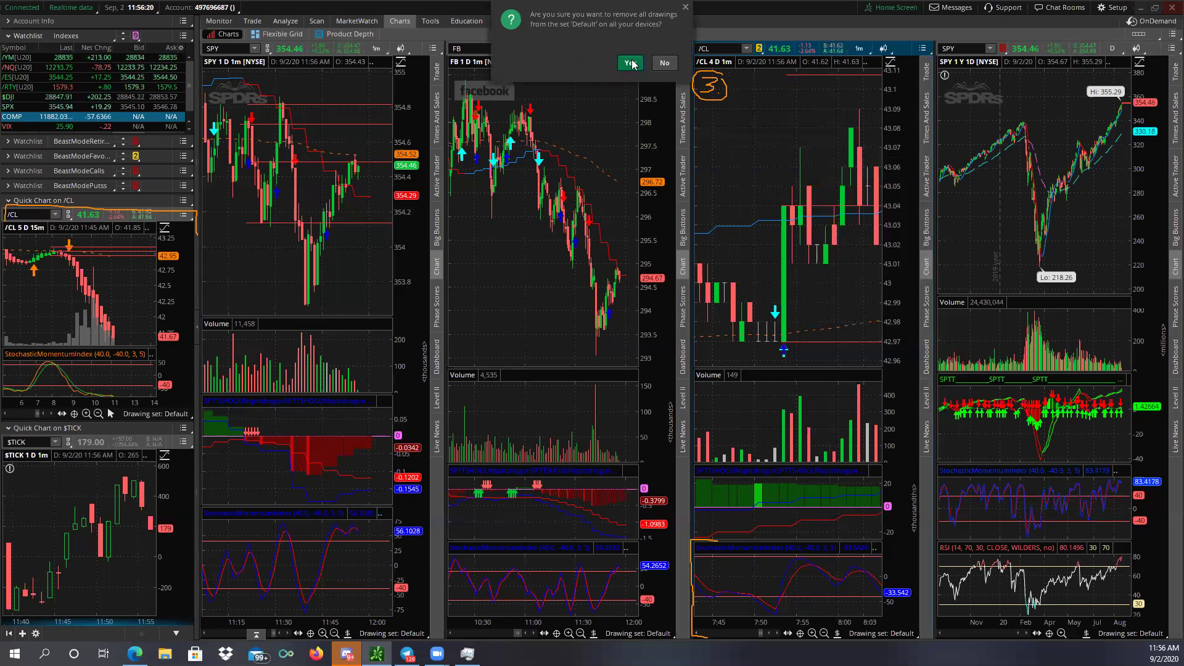
key(Return)
scroll(789, 204, down, 3)
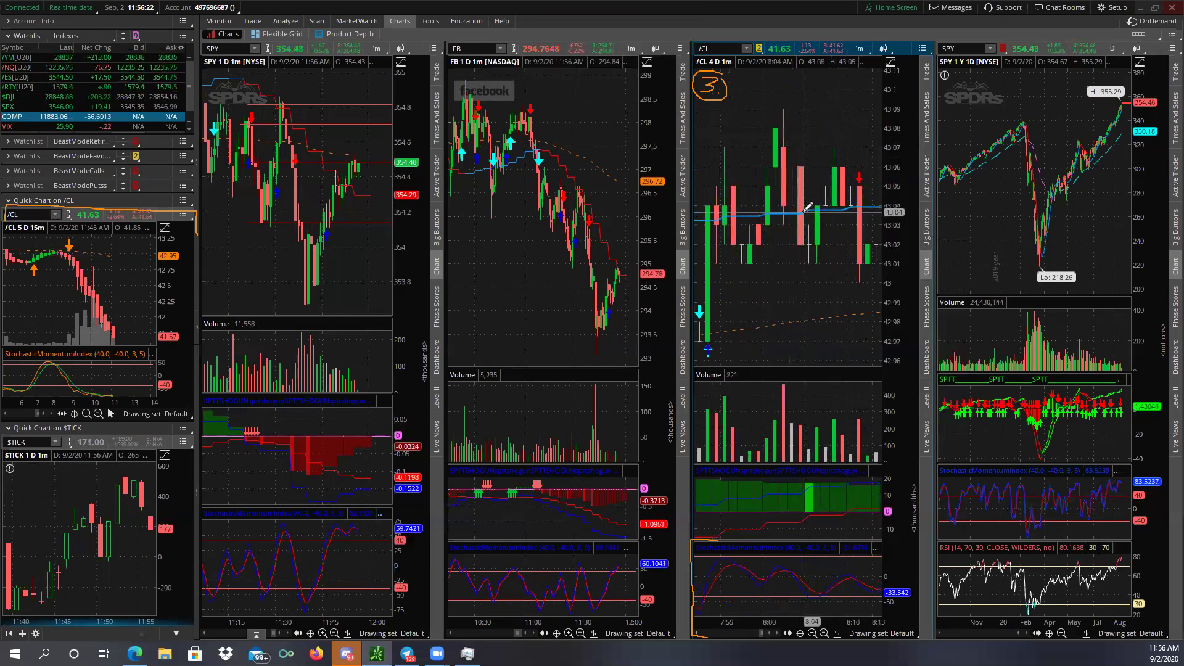
Place four price levels around the 8:38 candle of the /CL one-minute chart, at about 42.96, 42.94, 42.98 and 43.00.
scroll(806, 207, down, 2)
scroll(805, 207, down, 1)
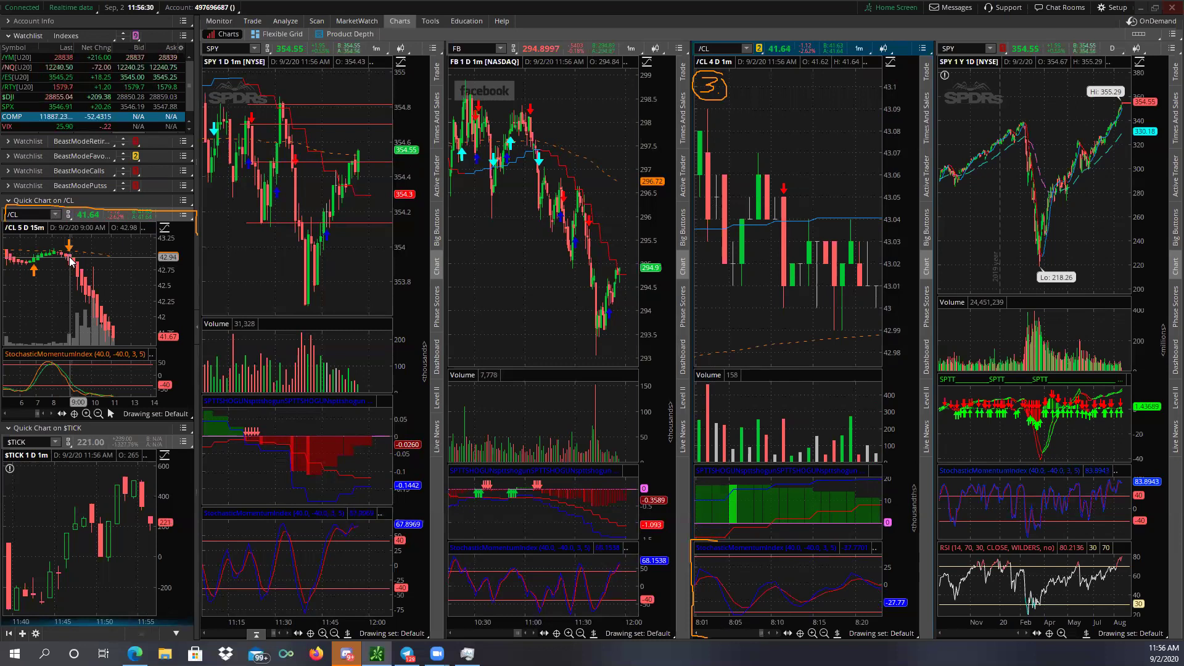
scroll(760, 290, down, 3)
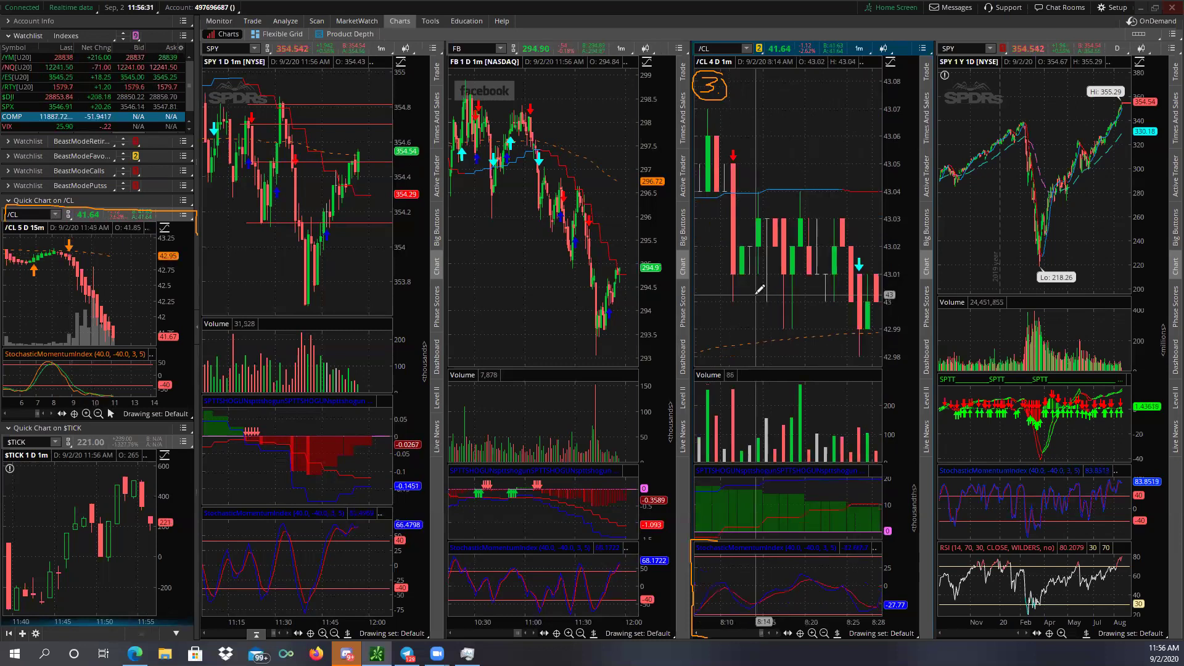
scroll(762, 290, down, 2)
scroll(761, 291, down, 3)
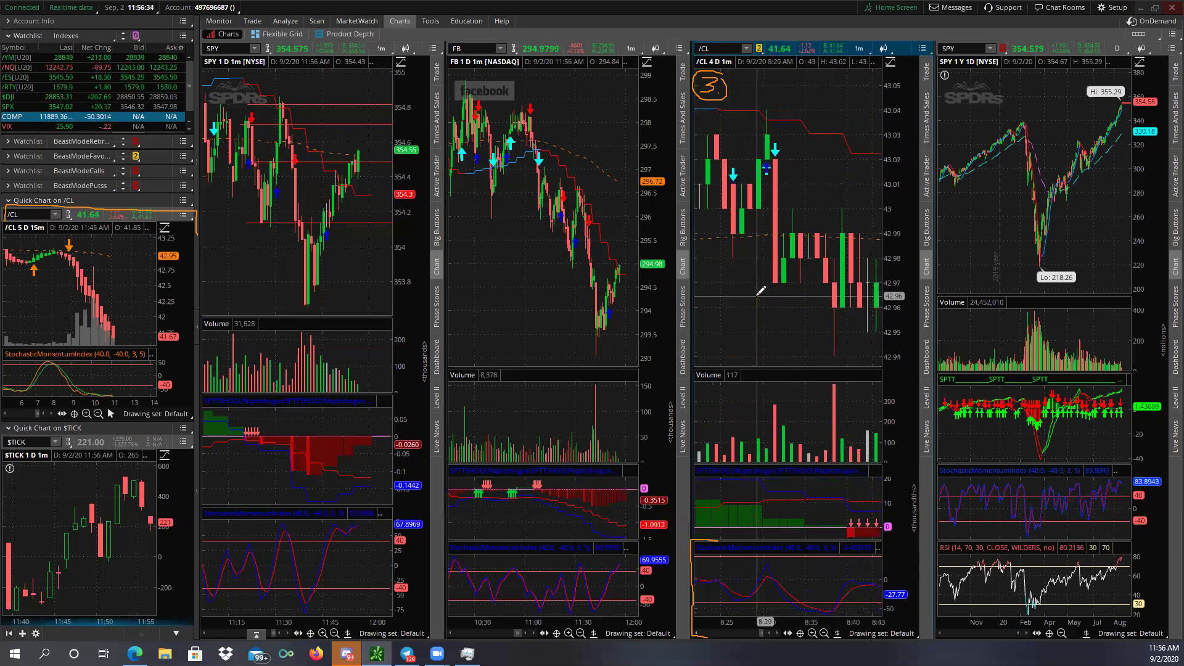
scroll(761, 290, down, 2)
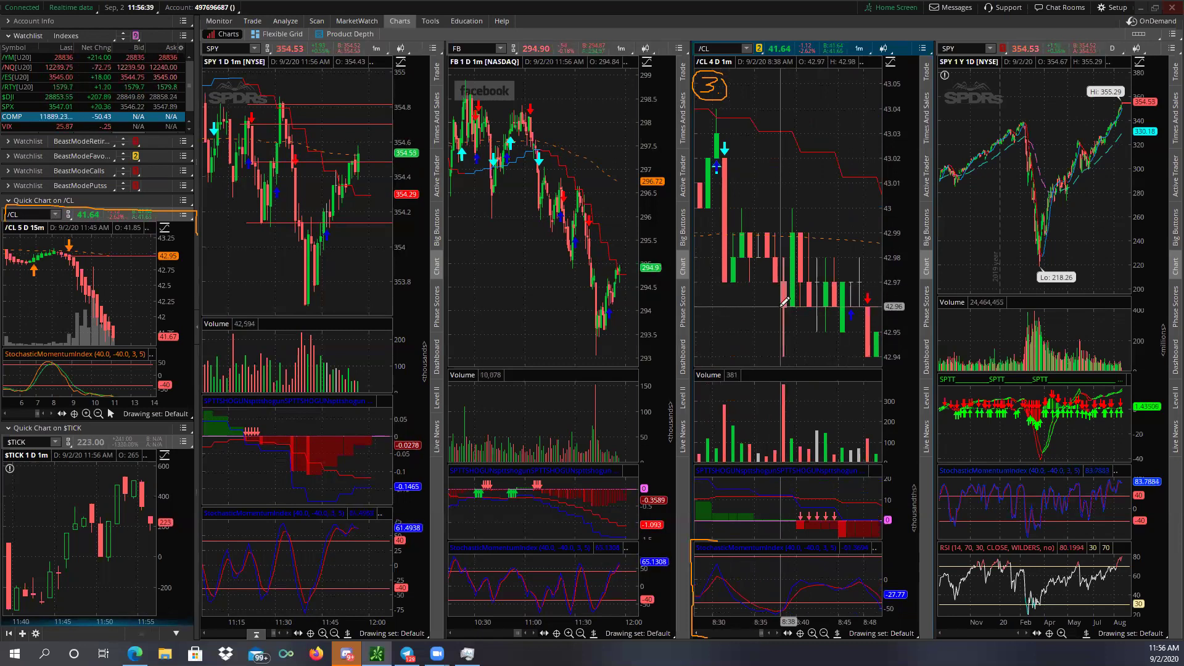
click(787, 305)
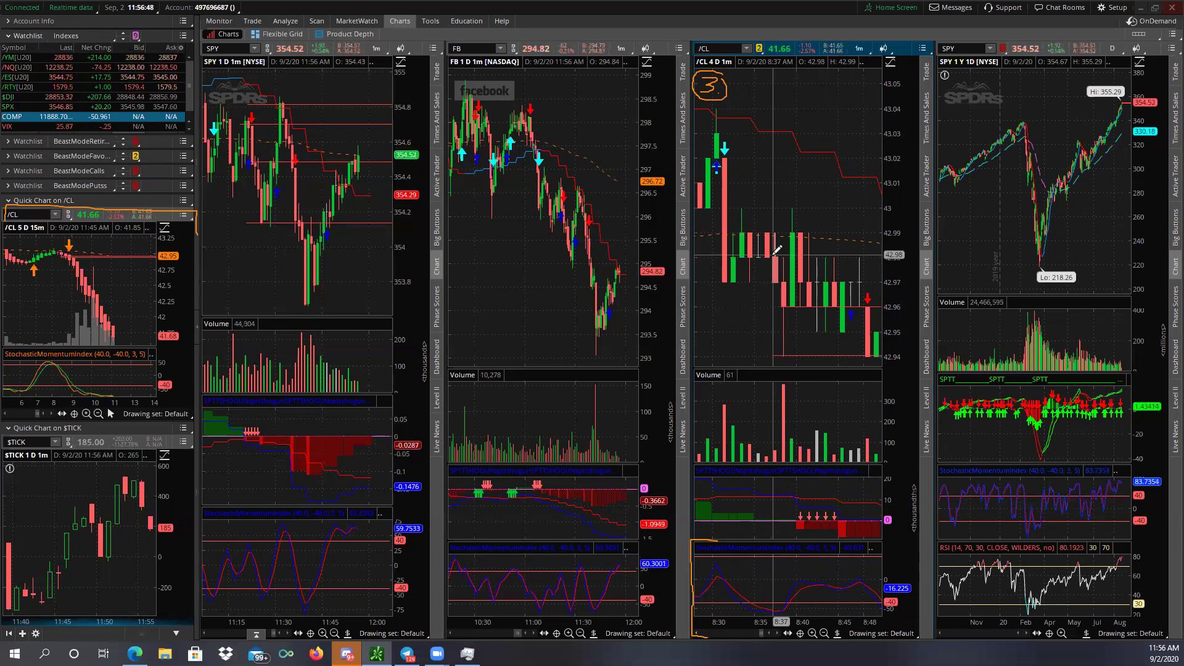
click(775, 210)
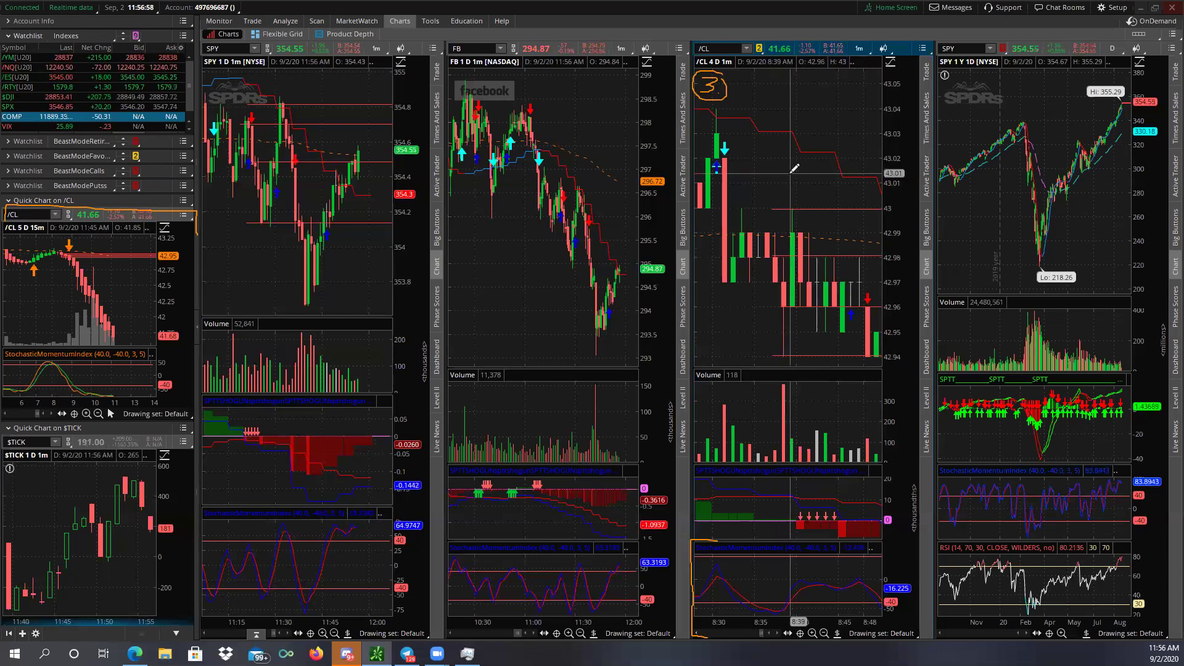
Clear the Default drawing set, including the price levels around the 8:38 candle, and confirm the removal.
right_click(789, 173)
click(839, 287)
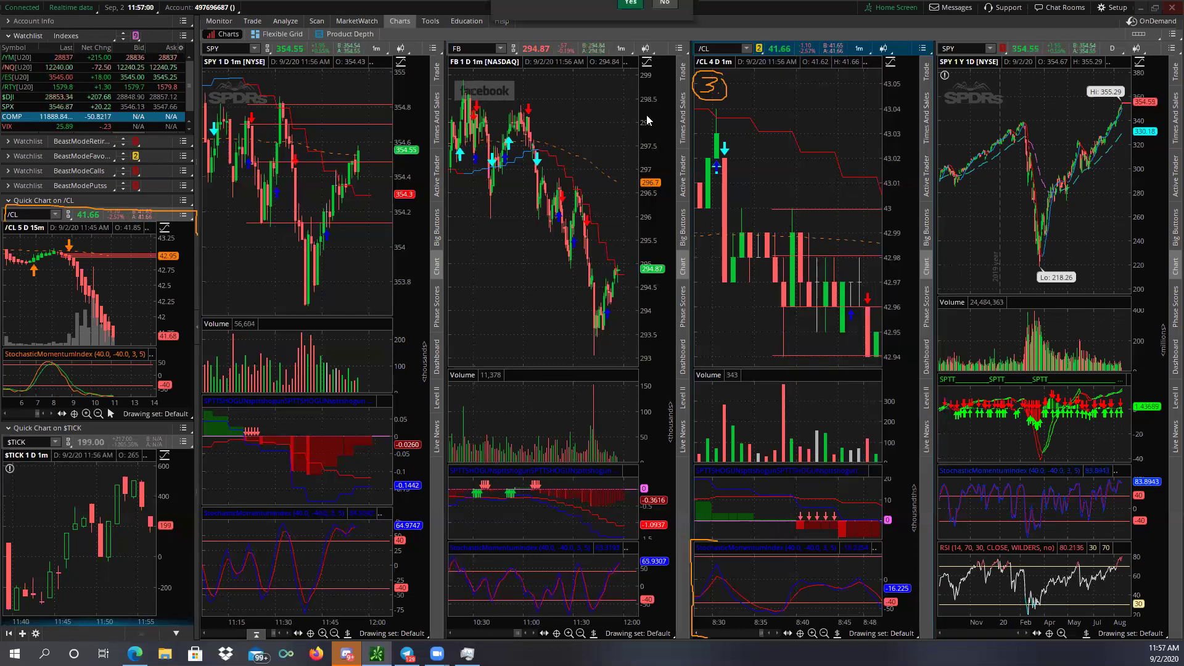
click(630, 62)
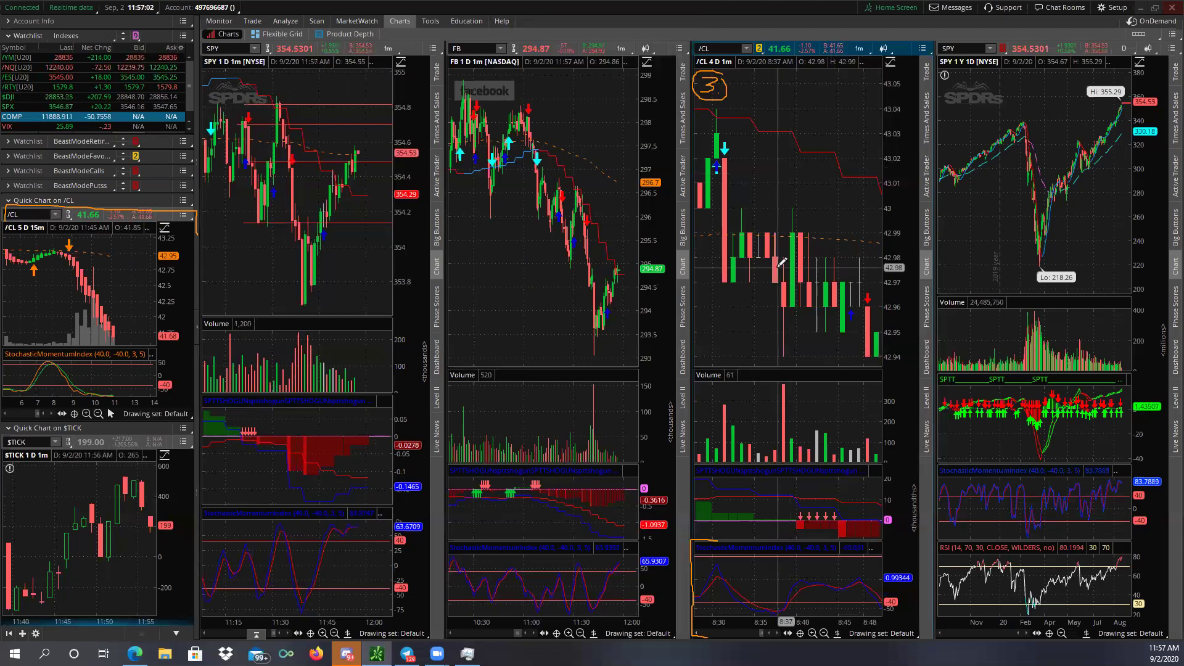
Add price levels for the green /CL candle near 8:52, at about 42.93, 42.91, 42.95 and 42.97.
scroll(780, 254, down, 2)
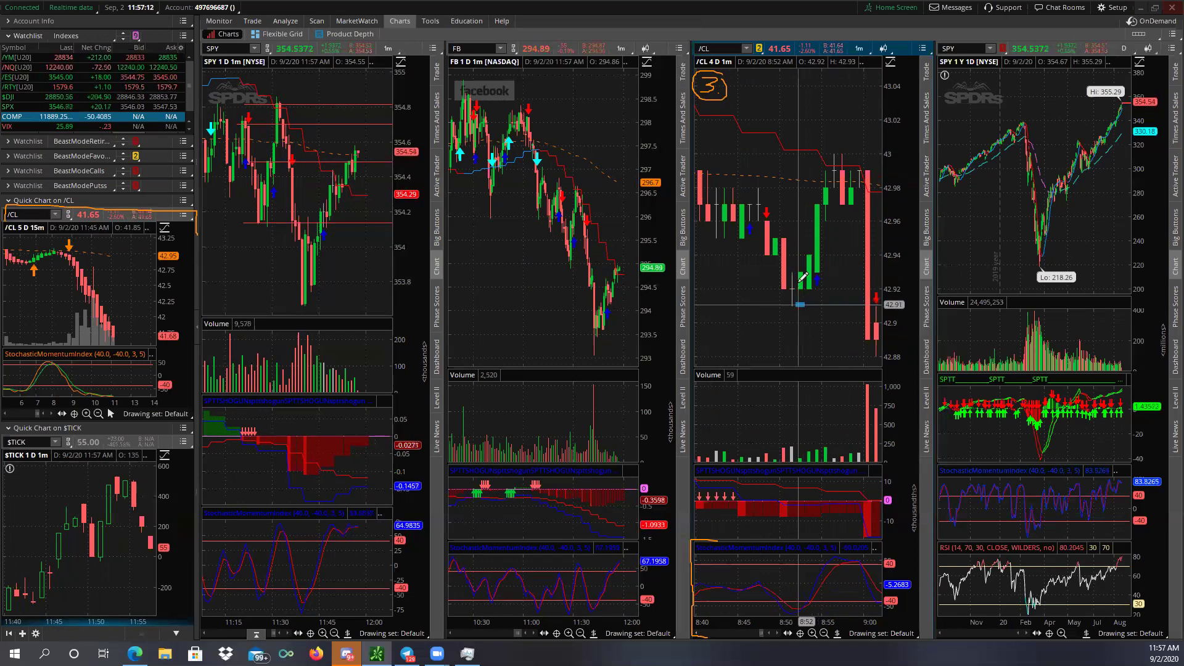
click(802, 273)
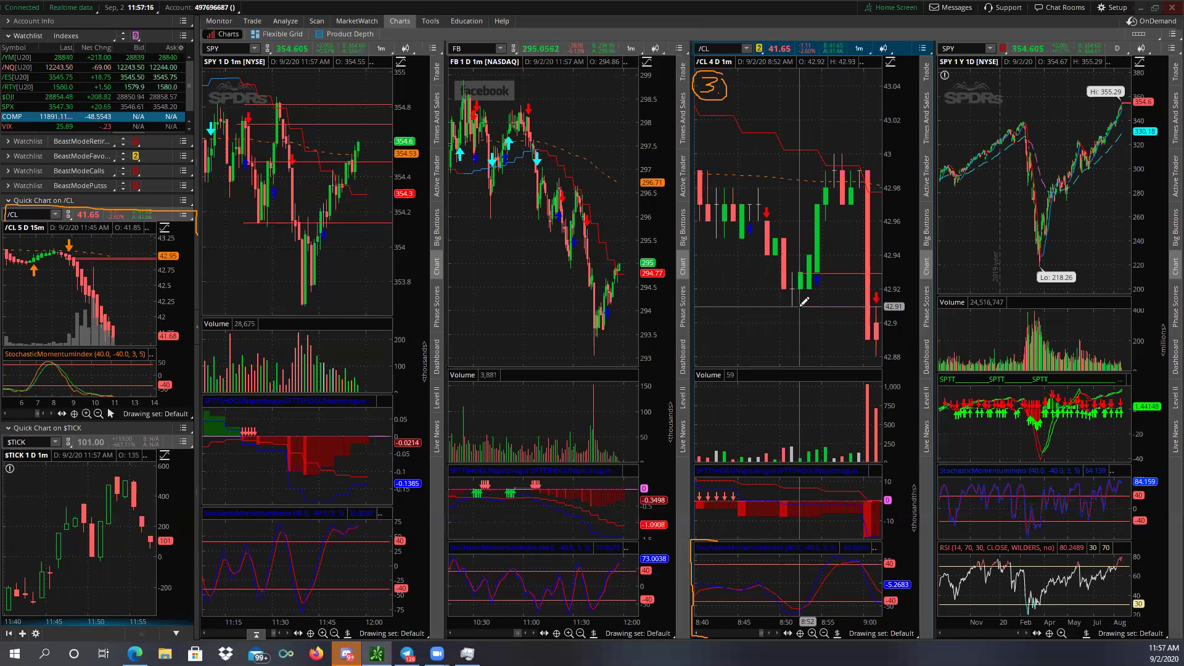
click(801, 306)
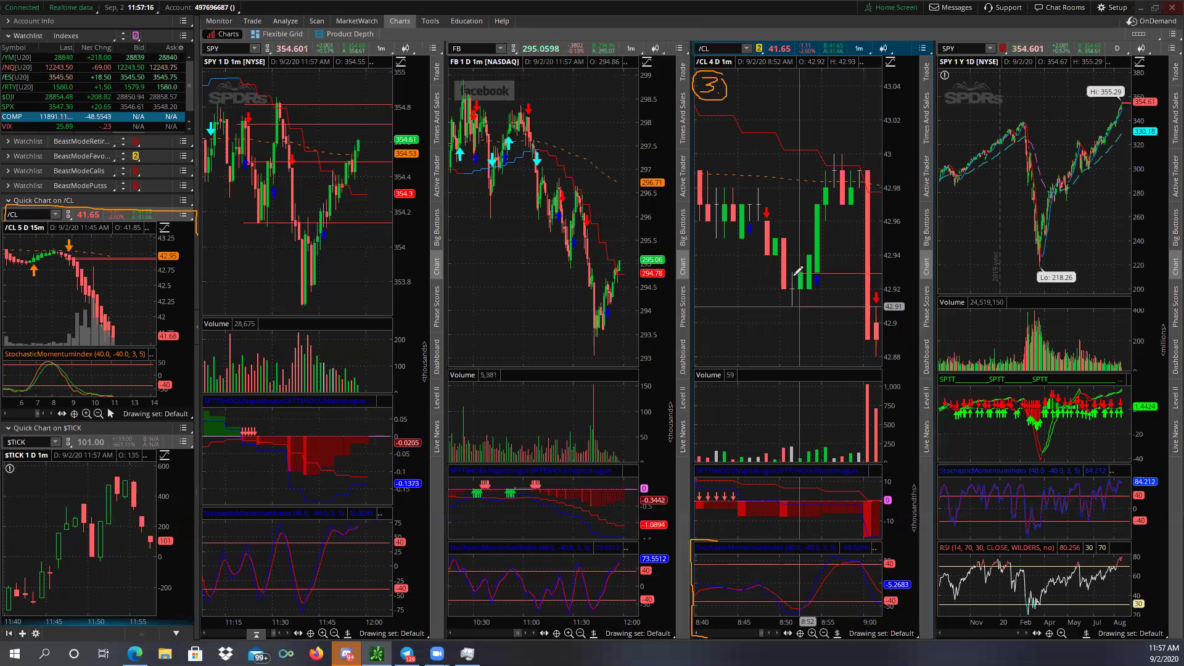
click(799, 241)
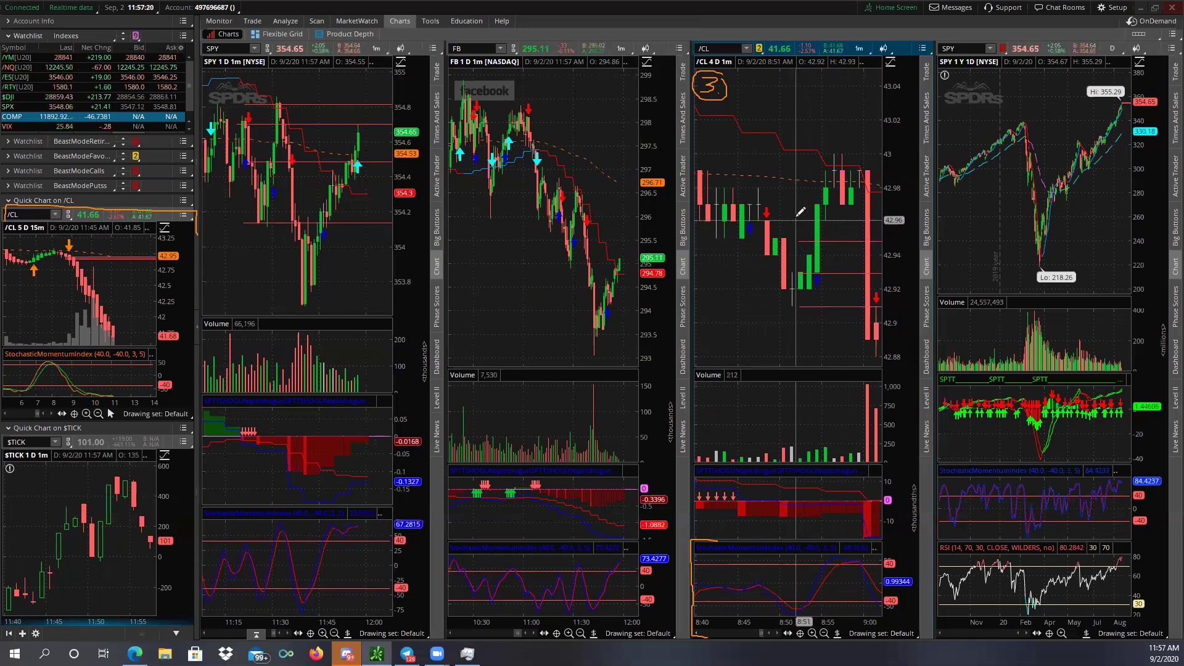
click(796, 213)
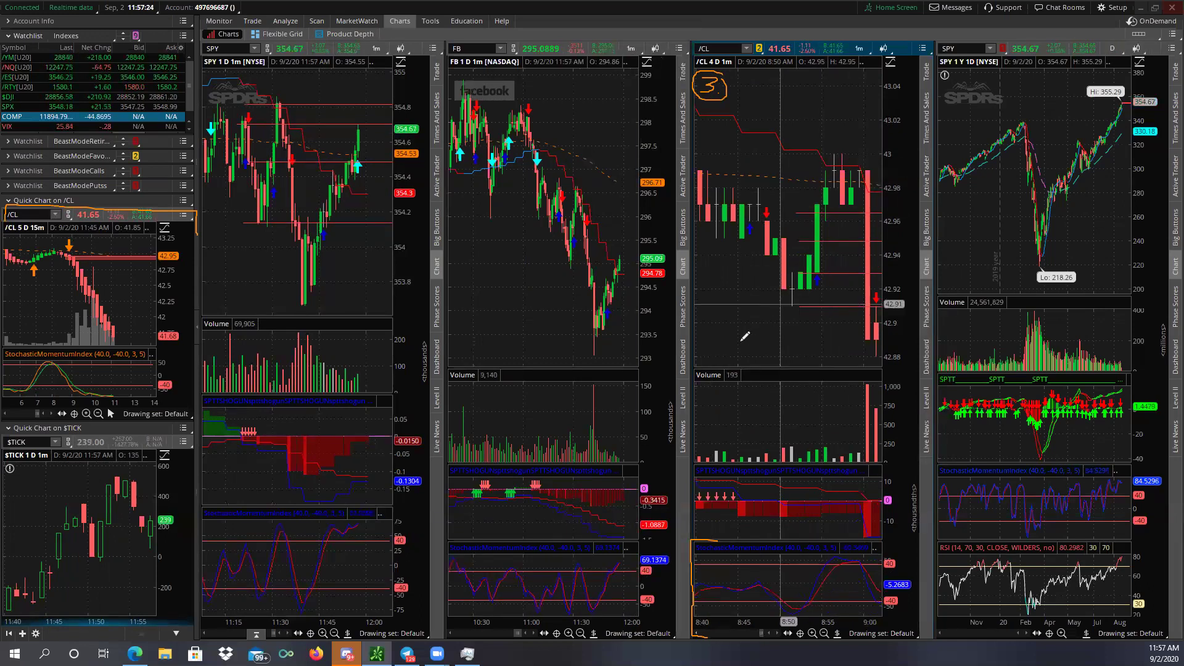
Remove all drawings in the Default set, including the price levels near the 8:52 candle, and confirm.
scroll(745, 336, down, 2)
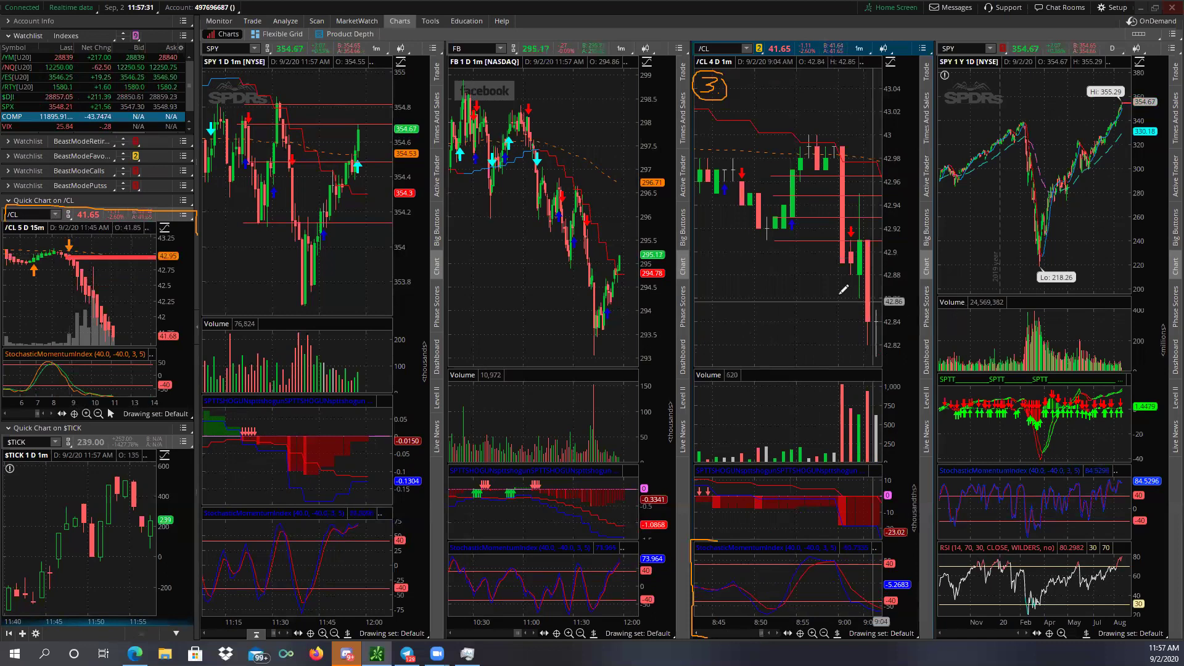
scroll(822, 288, down, 2)
scroll(817, 288, down, 5)
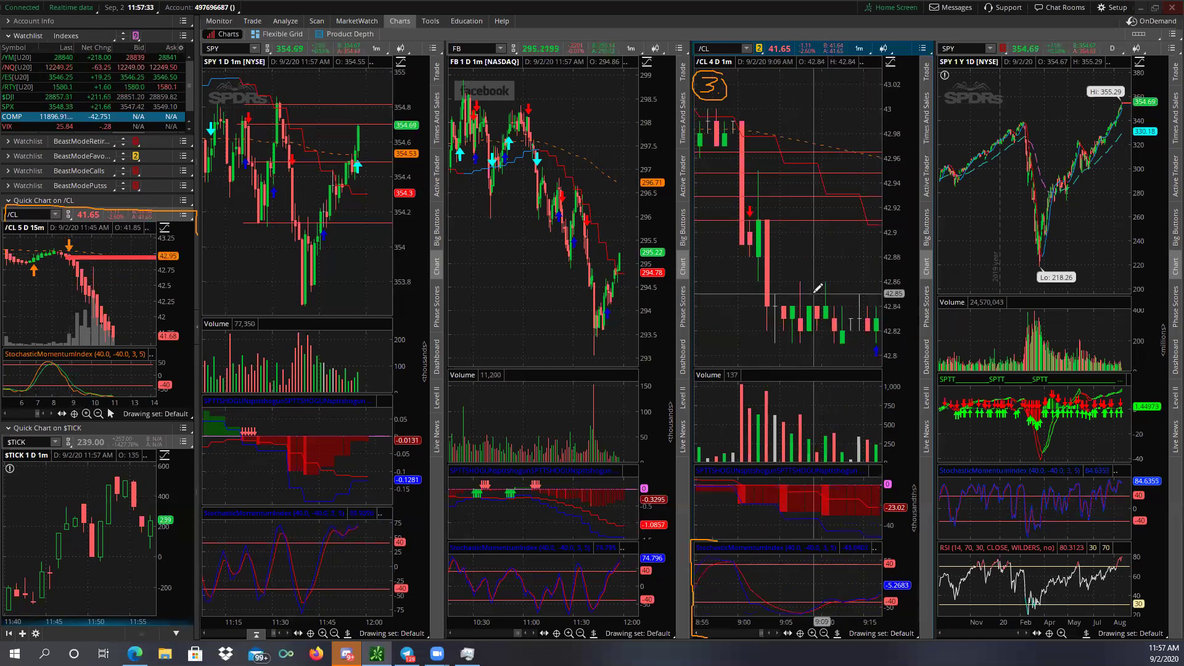
scroll(783, 220, down, 3)
right_click(782, 232)
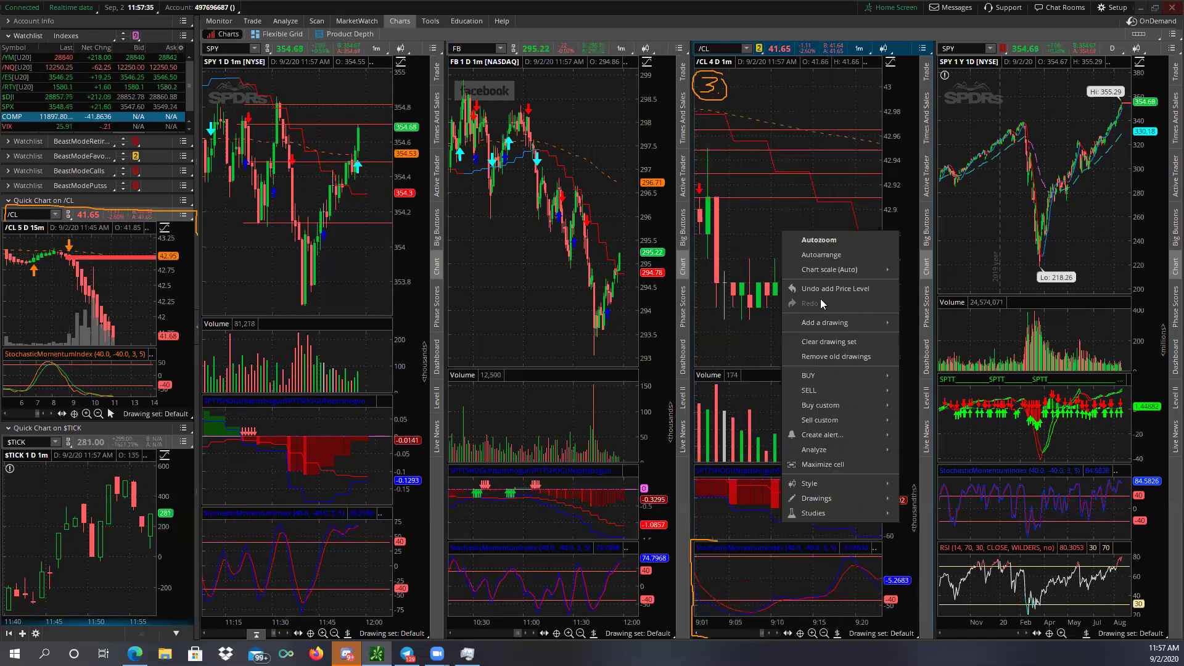
click(826, 340)
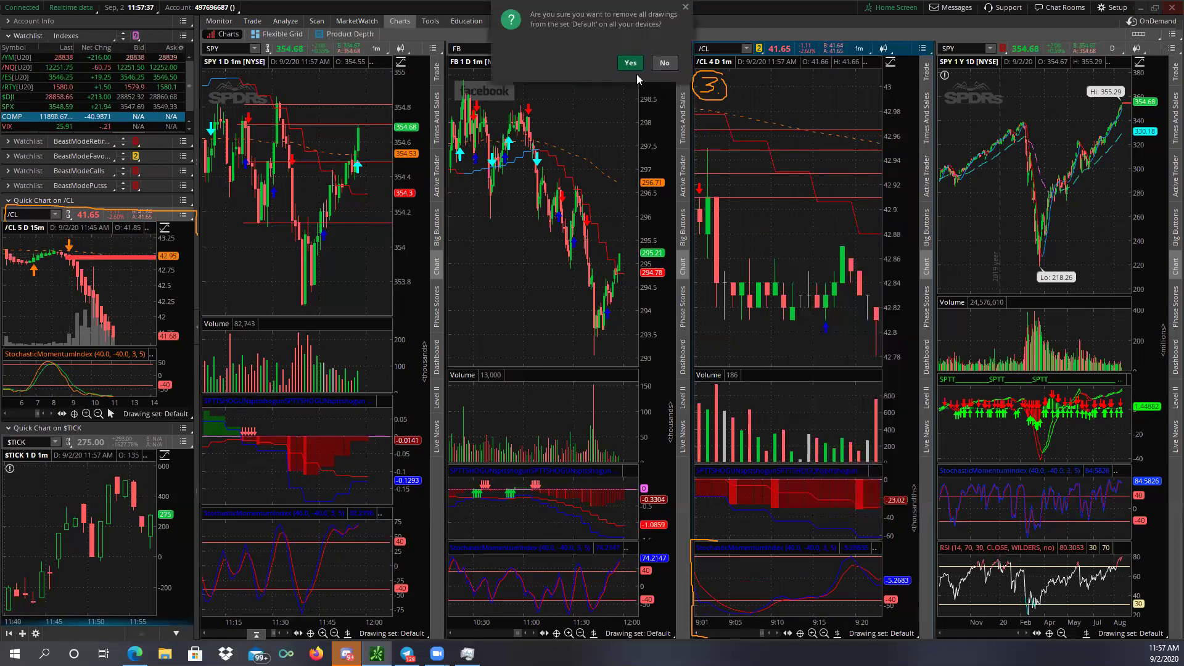
click(633, 67)
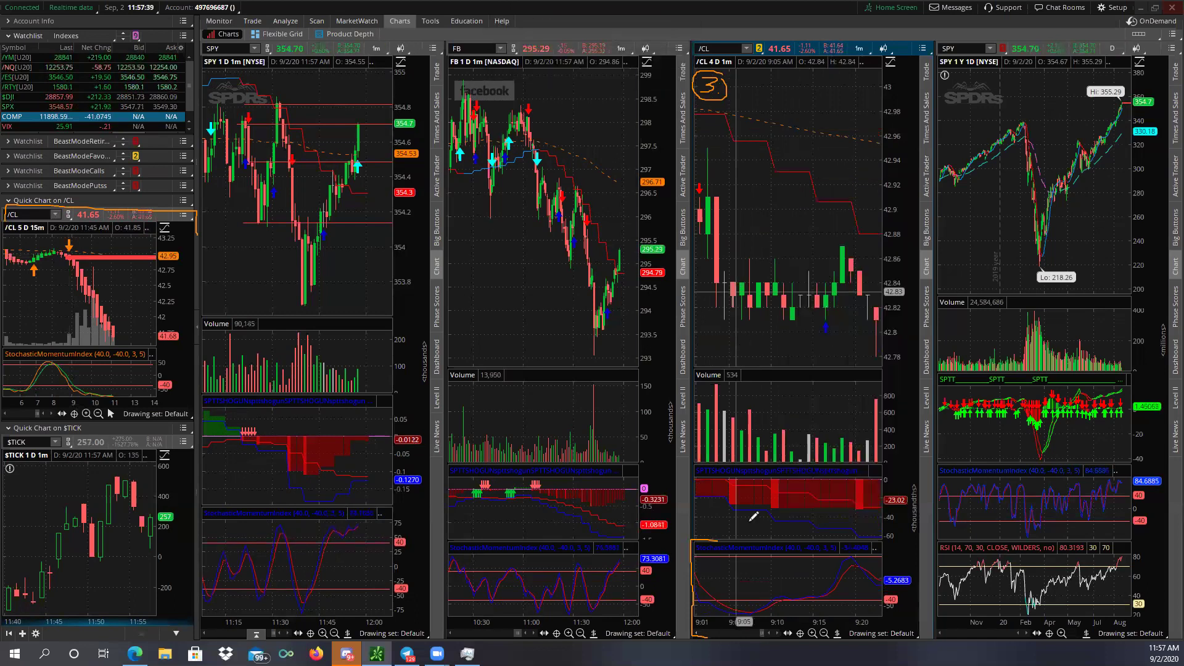
Mark the 9:08 /CL candle with price levels at about 42.84, 42.81 and 42.87.
click(763, 282)
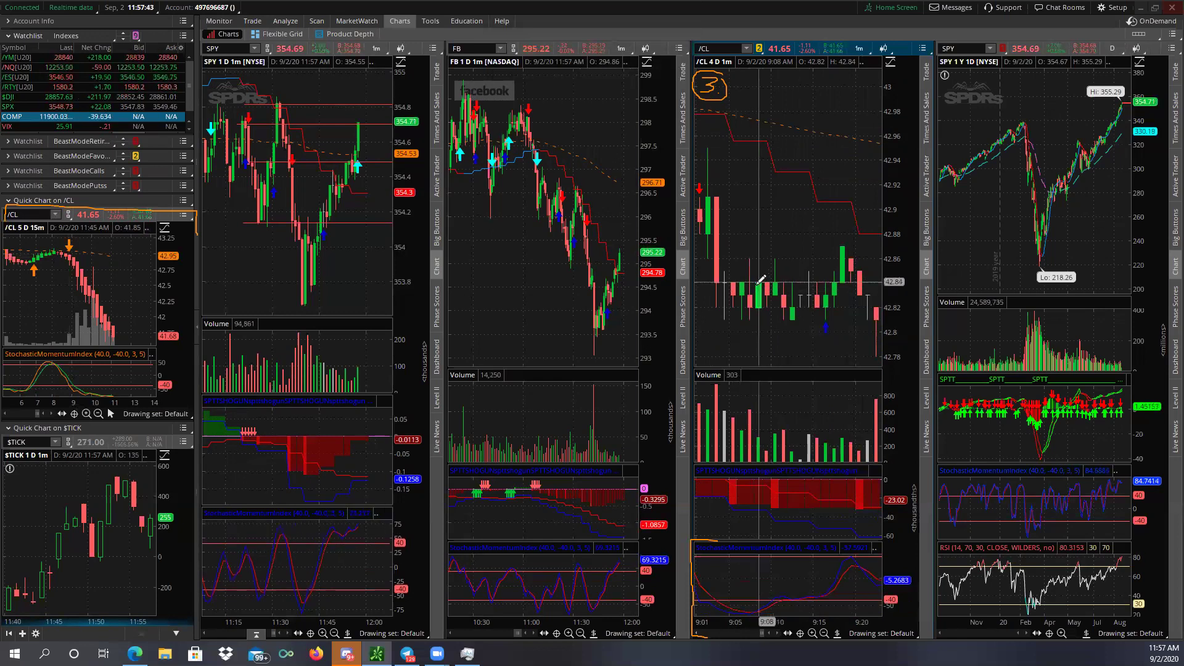
click(750, 319)
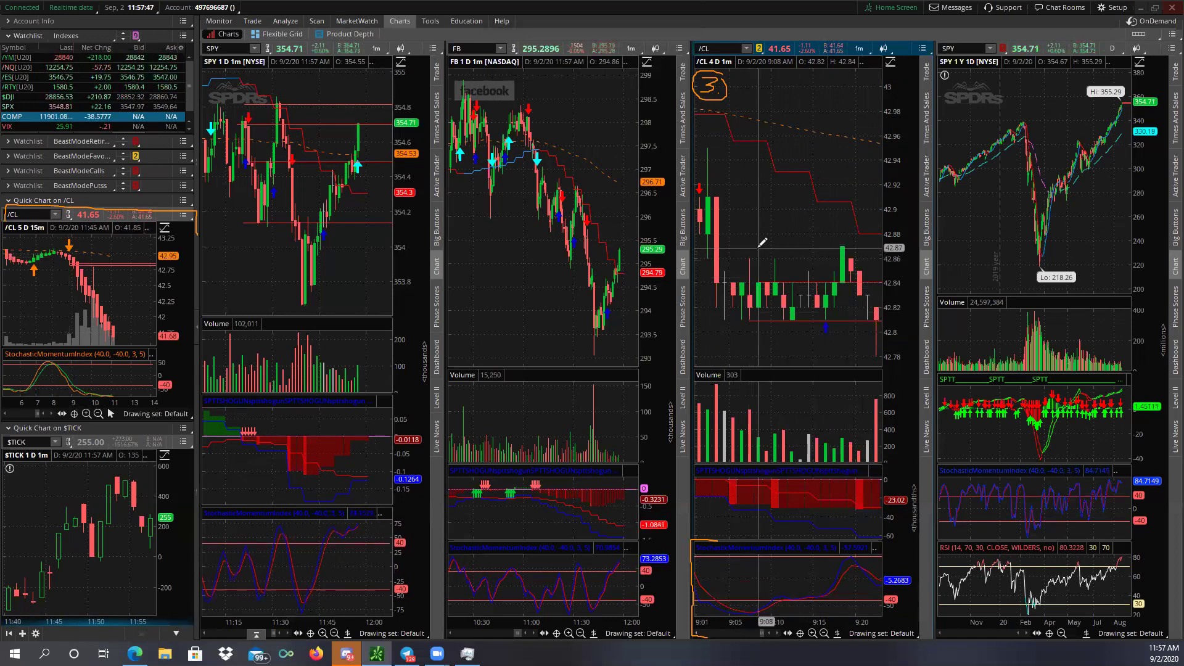
click(759, 248)
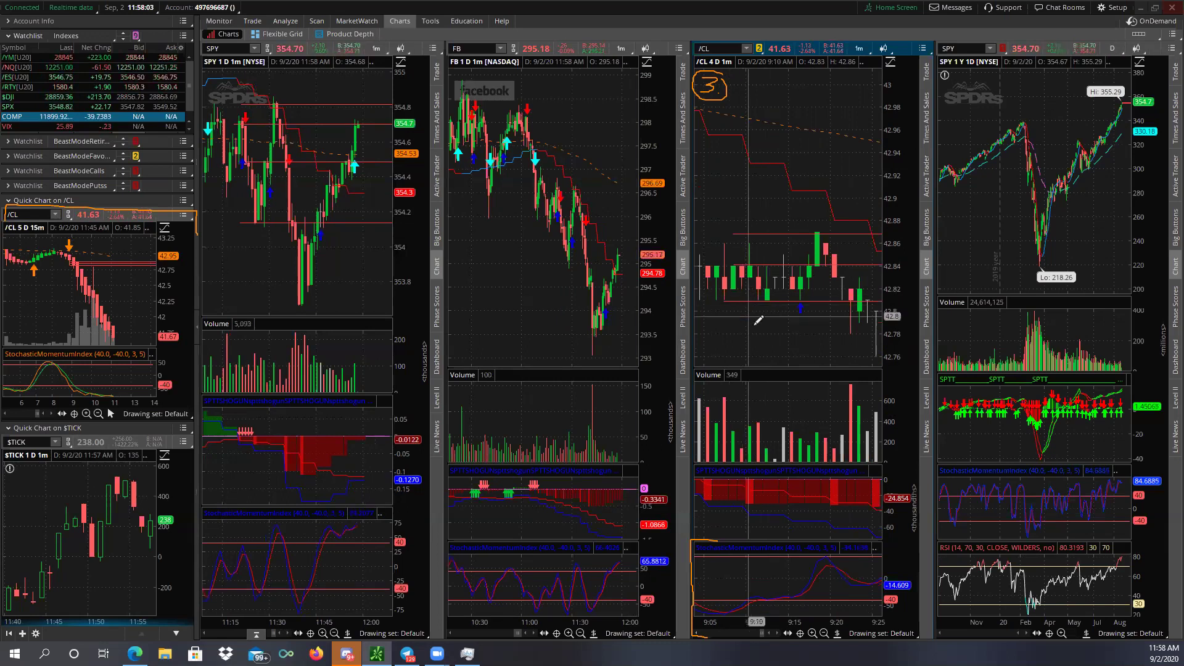
Clear the Default drawing set to remove the price levels around the 9:08 candle, confirming the removal.
scroll(759, 319, down, 3)
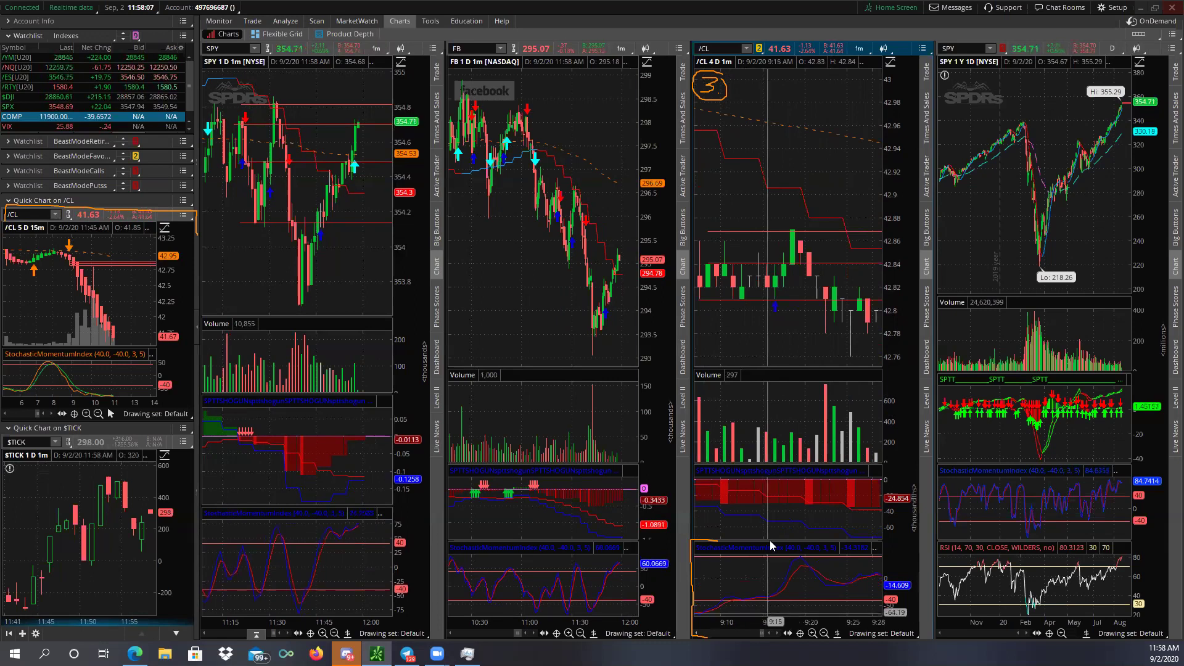
right_click(757, 327)
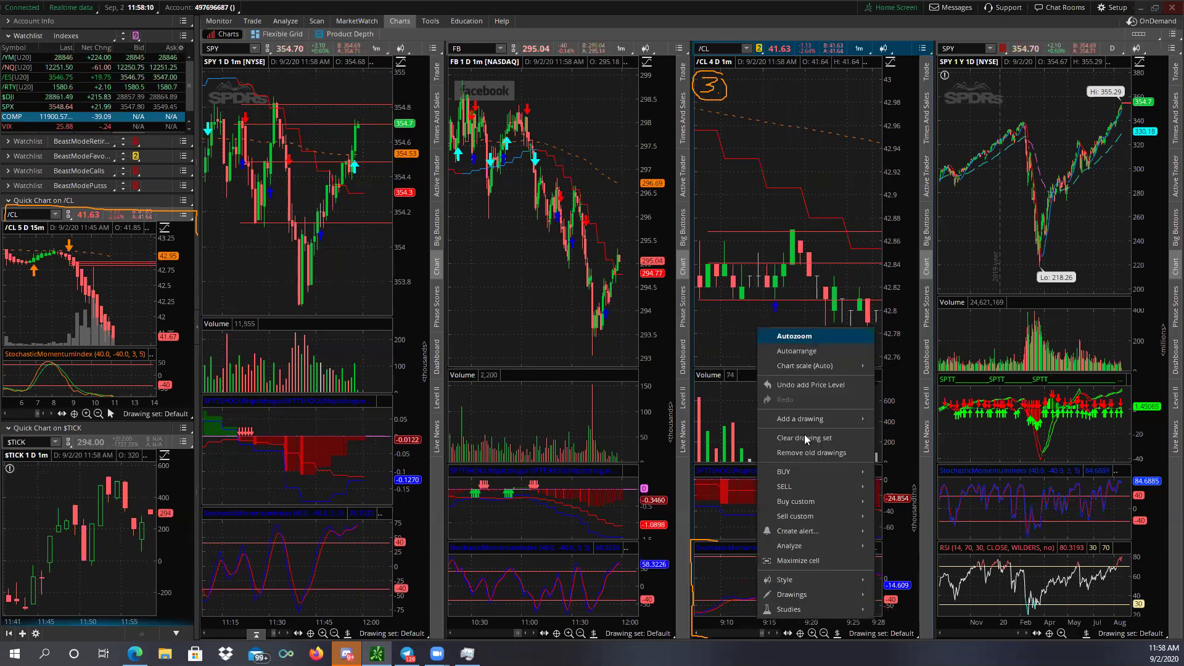
click(804, 435)
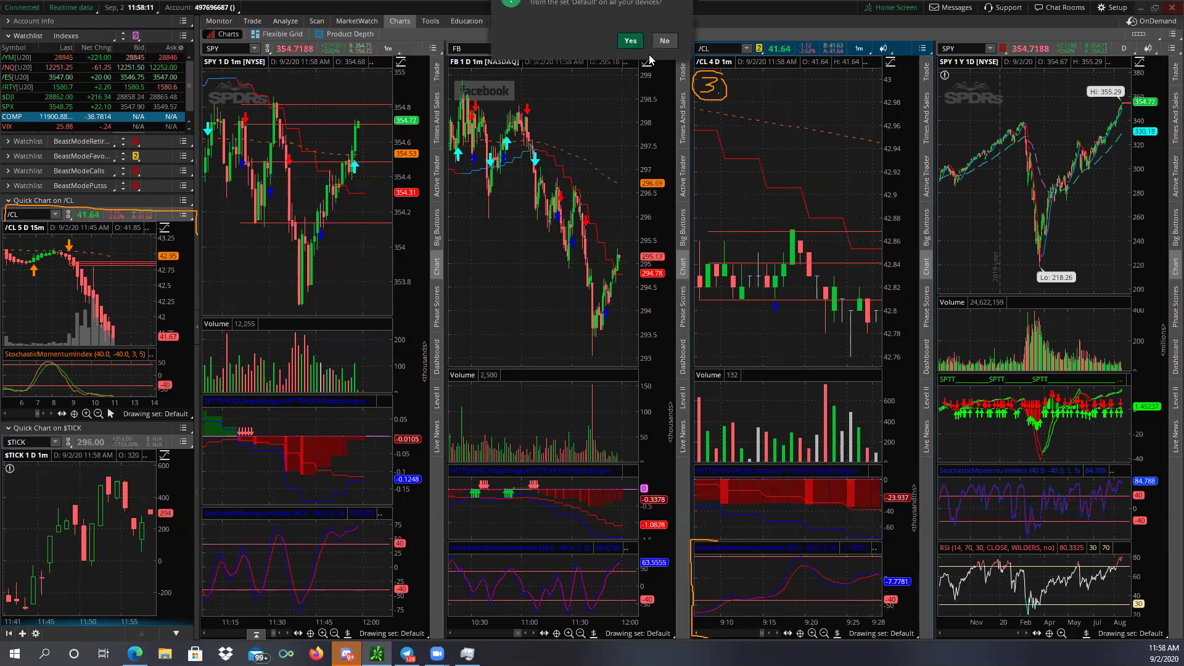
click(631, 55)
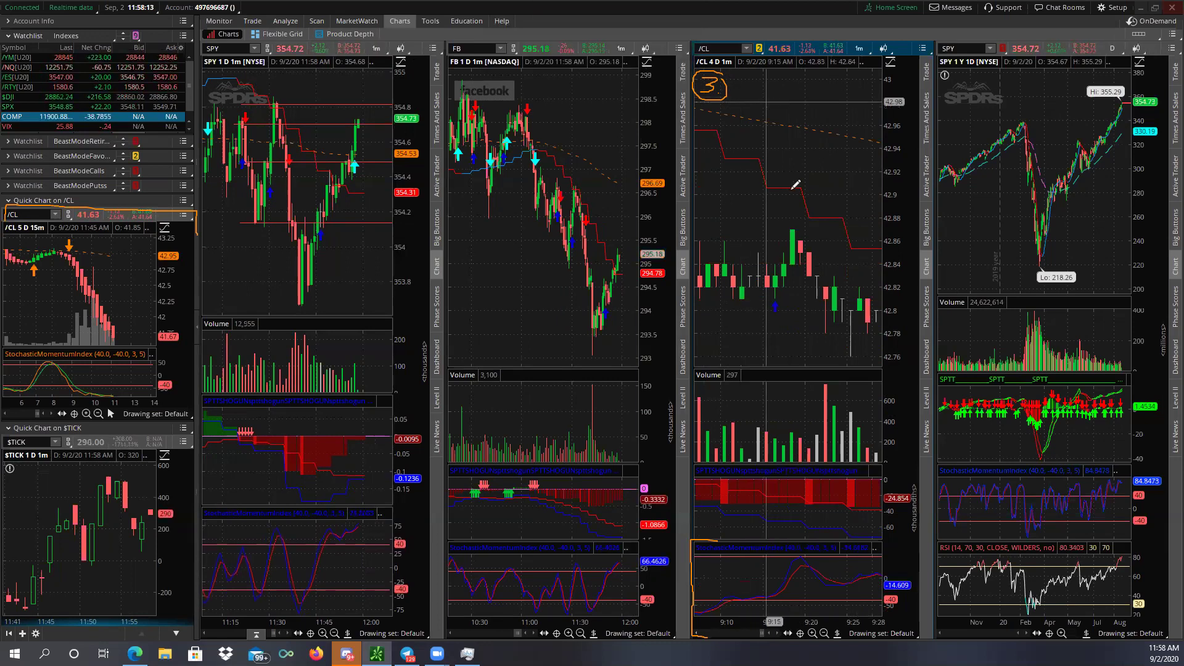
Place four price levels for the red /CL one-minute candle near 10:34, at about 42.78, 42.64, 42.53 and 42.41.
scroll(815, 259, down, 3)
scroll(829, 546, down, 3)
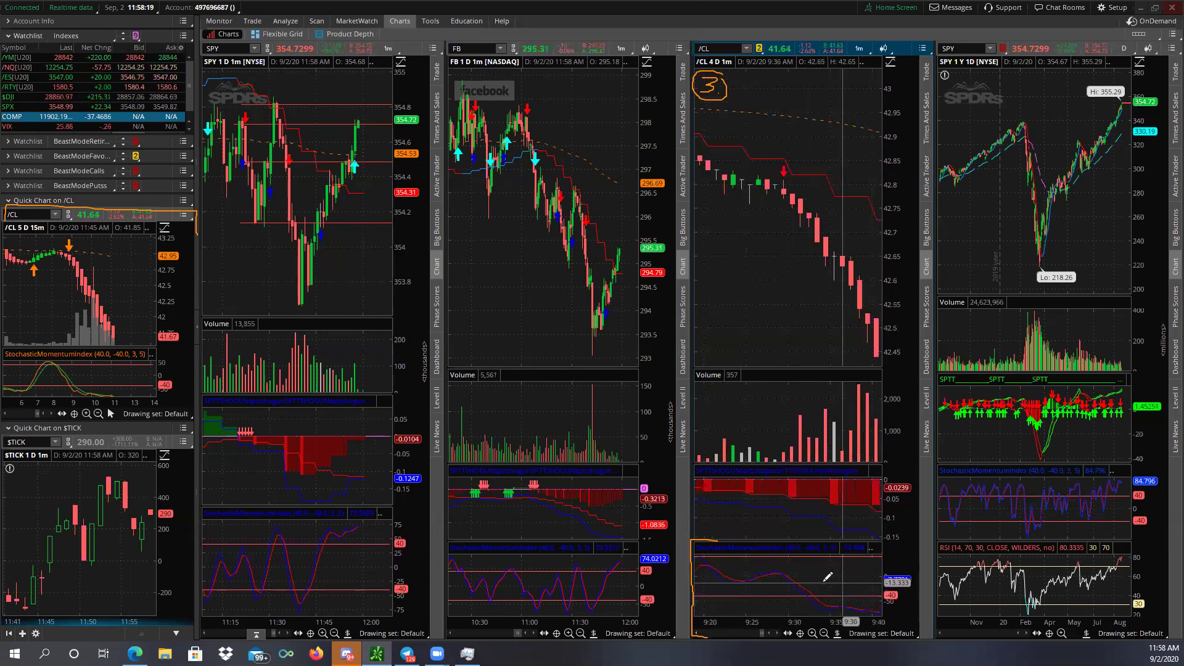
scroll(827, 577, down, 3)
scroll(829, 574, down, 1)
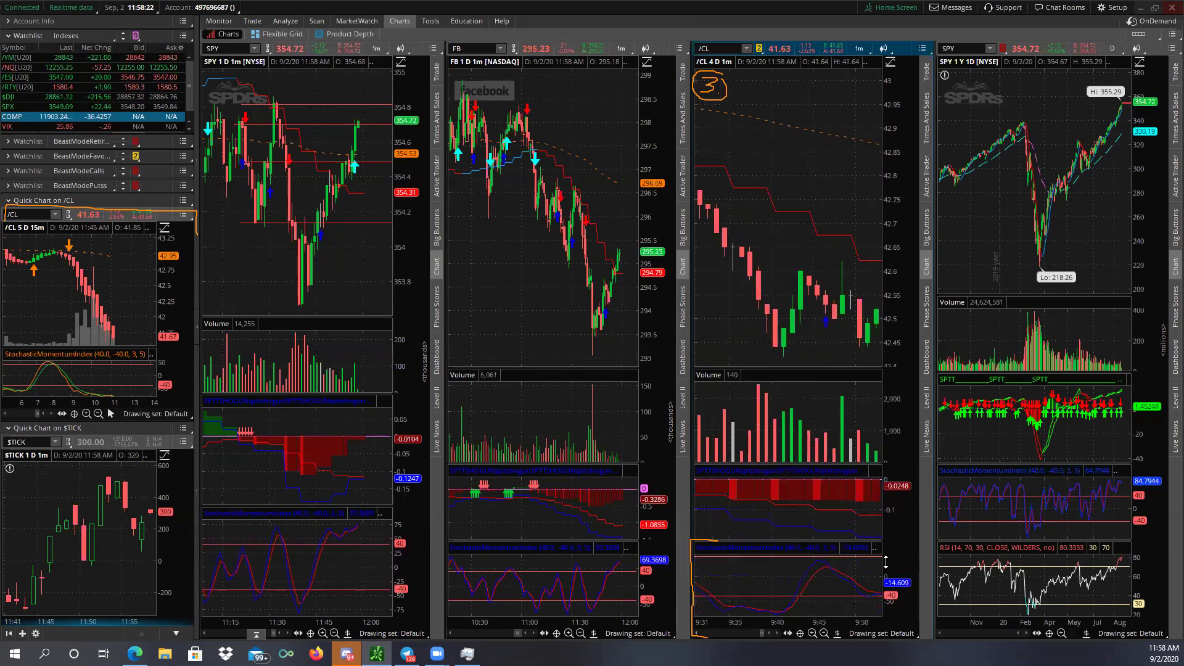
scroll(795, 564, down, 2)
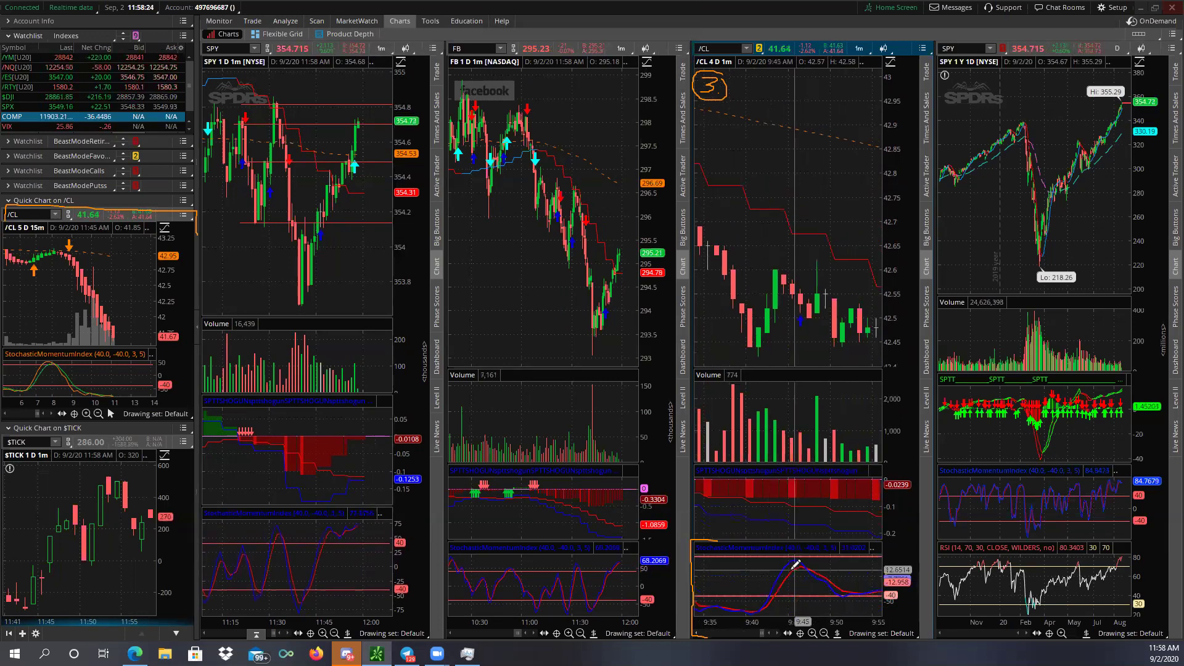
scroll(795, 564, down, 3)
scroll(796, 565, down, 2)
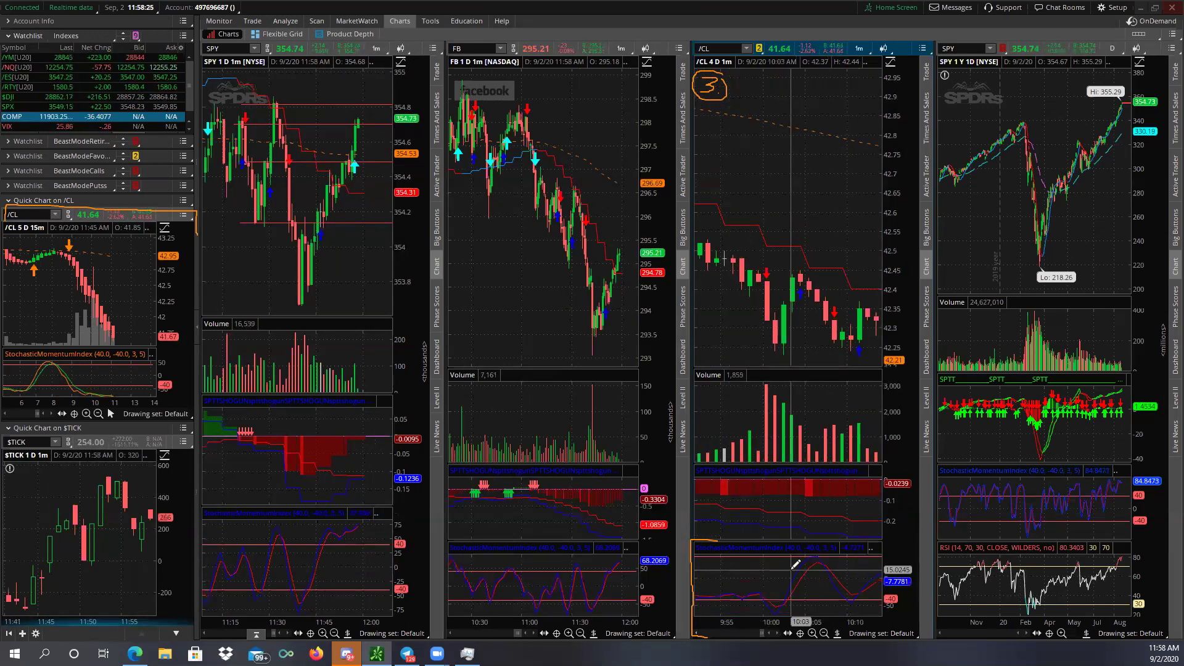
scroll(795, 564, down, 4)
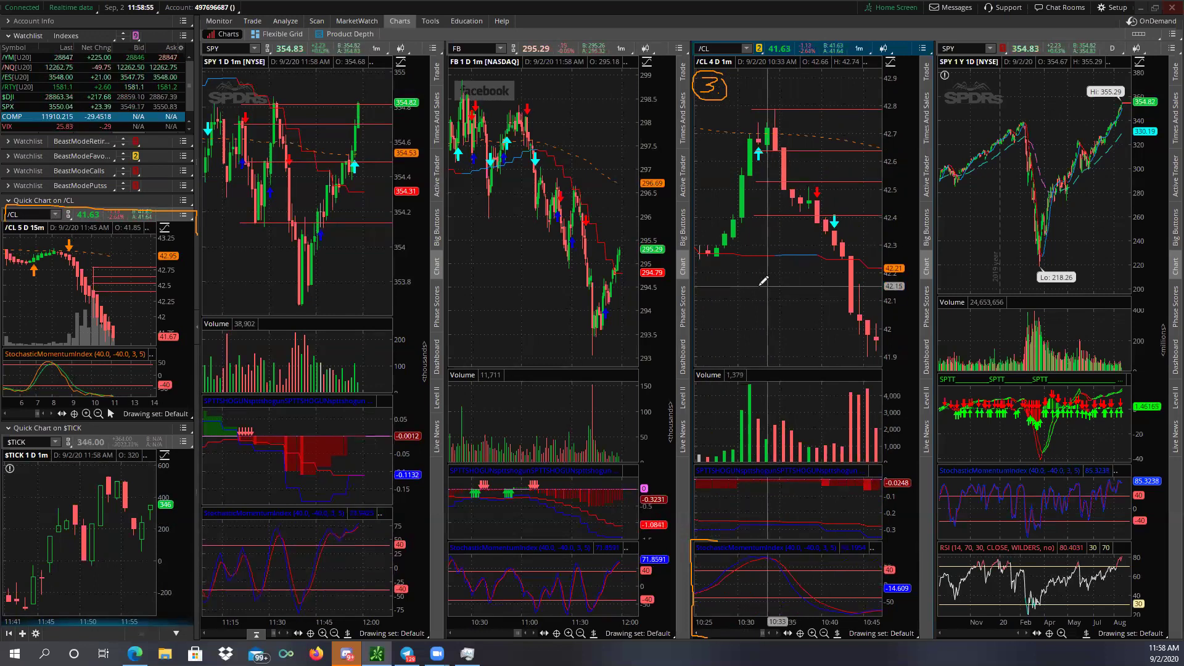
Clear the Default drawing set, including the price levels near the 10:34 candle, and confirm the removal.
scroll(764, 281, down, 3)
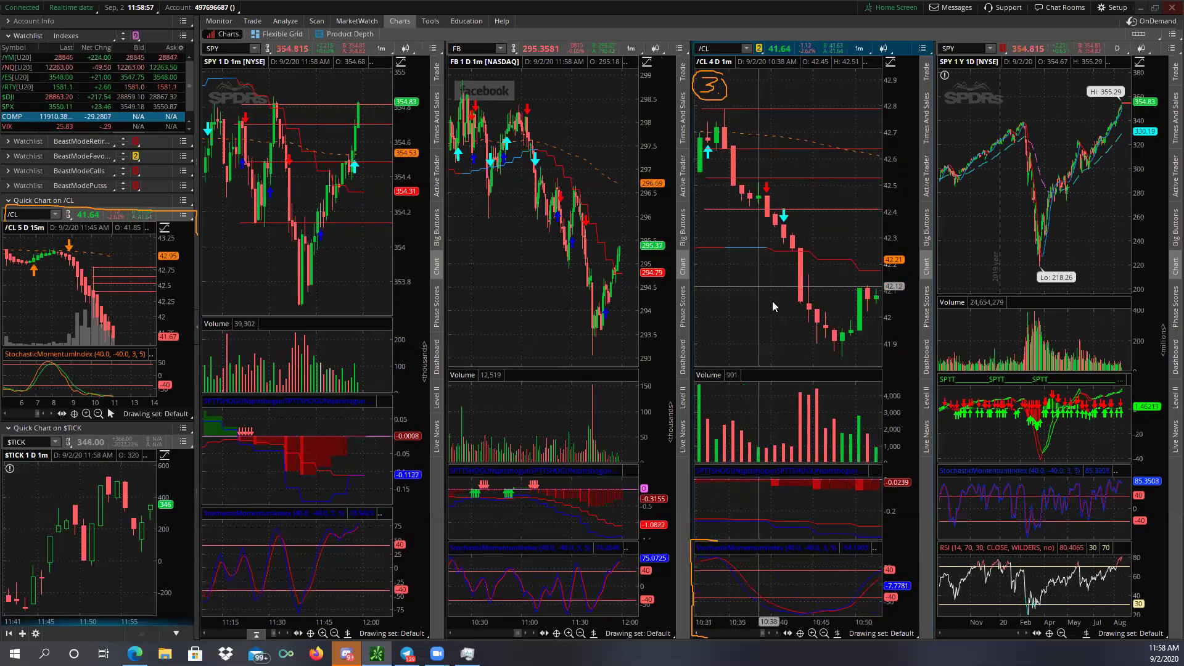
right_click(828, 398)
click(831, 402)
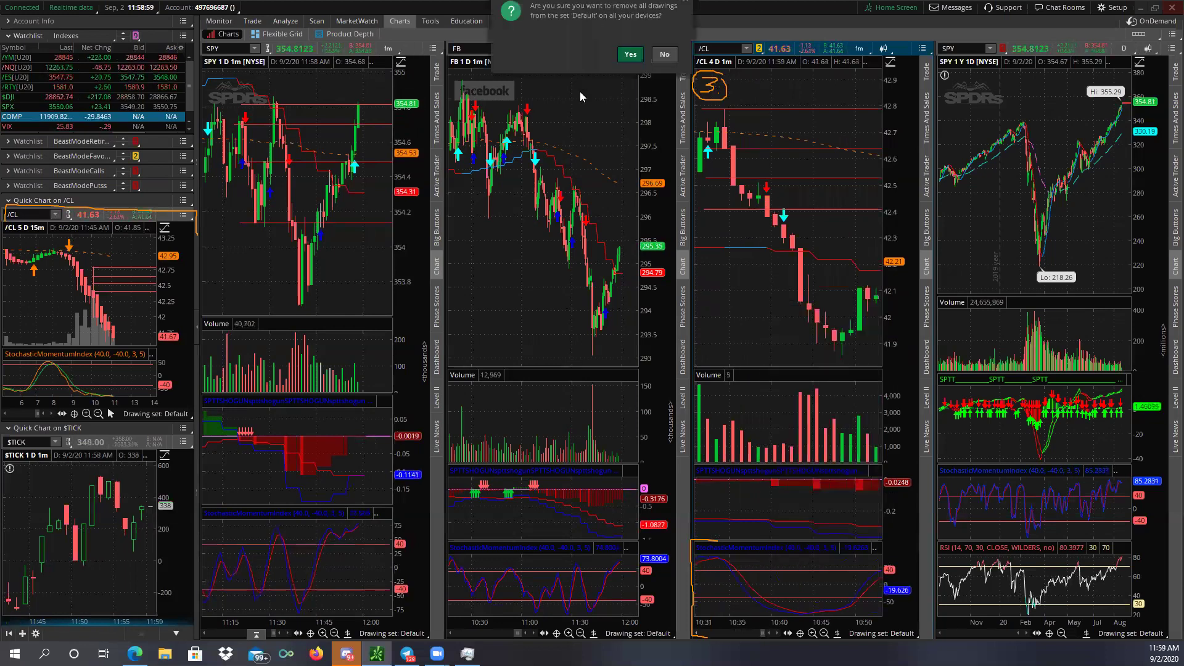
click(664, 54)
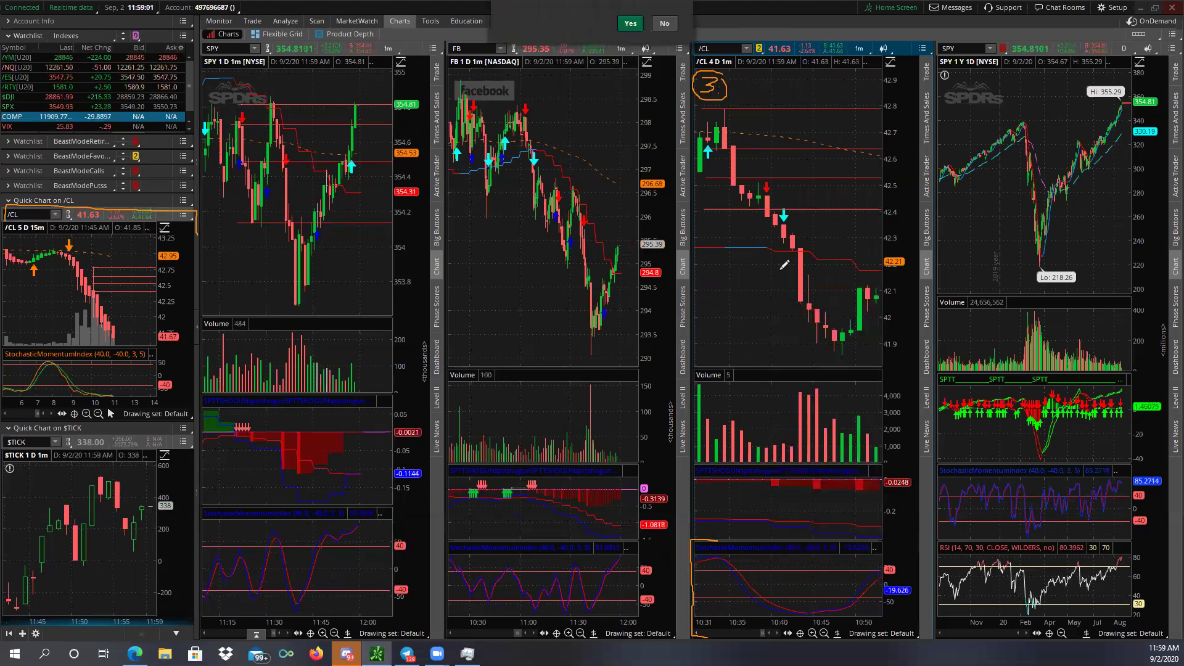
Mark the red /CL one-minute candle near 11:34 with price levels at about 42.00, 41.86, 41.72 and 41.60.
scroll(784, 265, down, 3)
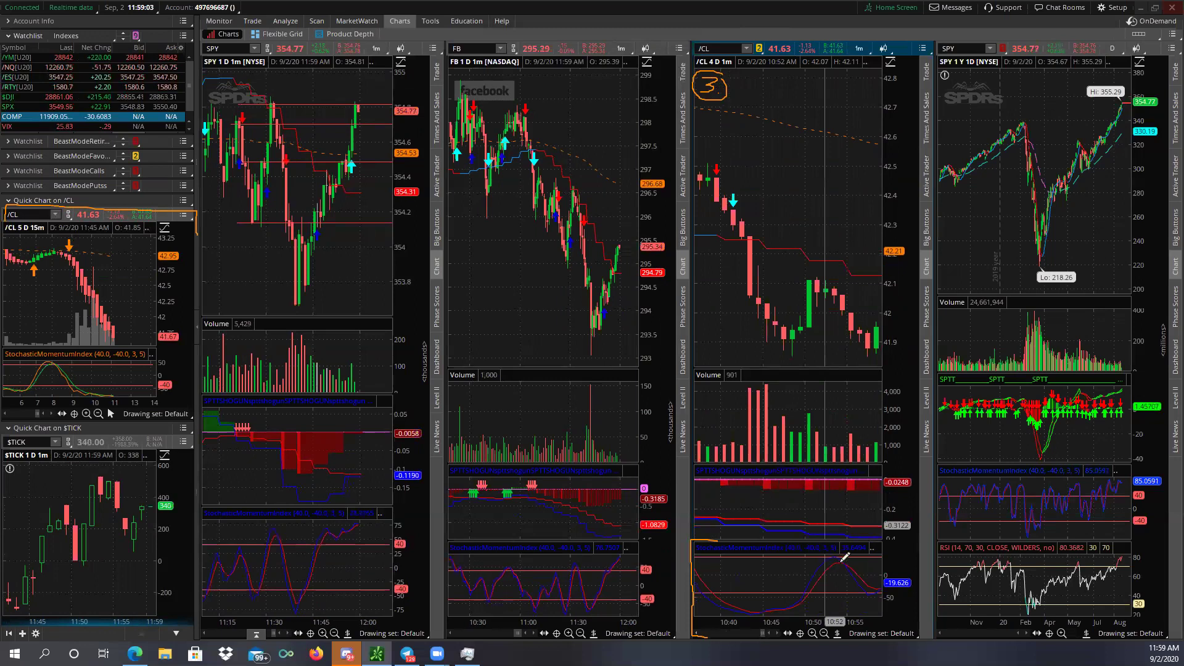
scroll(821, 489, down, 3)
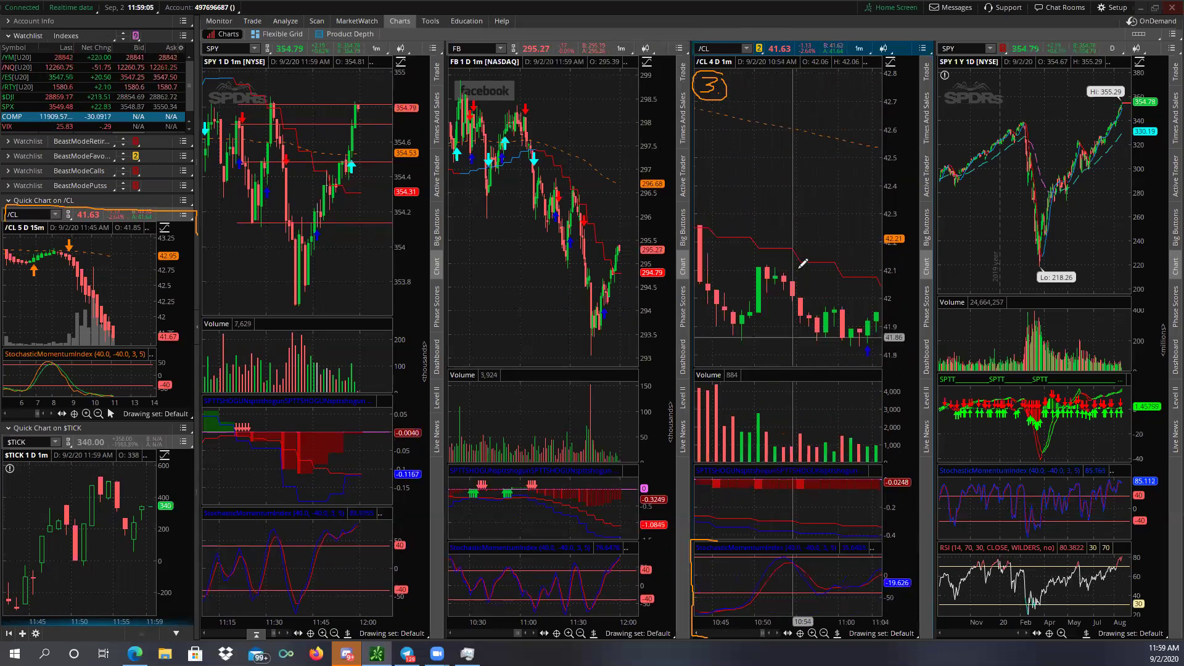
scroll(803, 263, down, 3)
scroll(803, 264, down, 3)
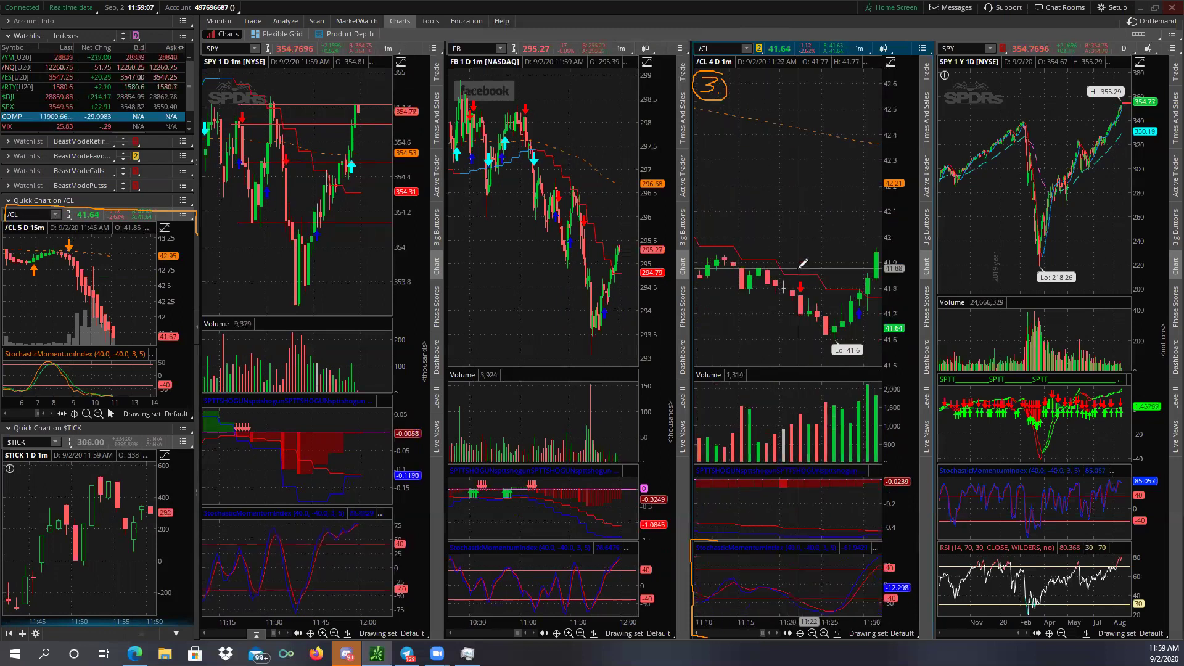
scroll(854, 505, down, 2)
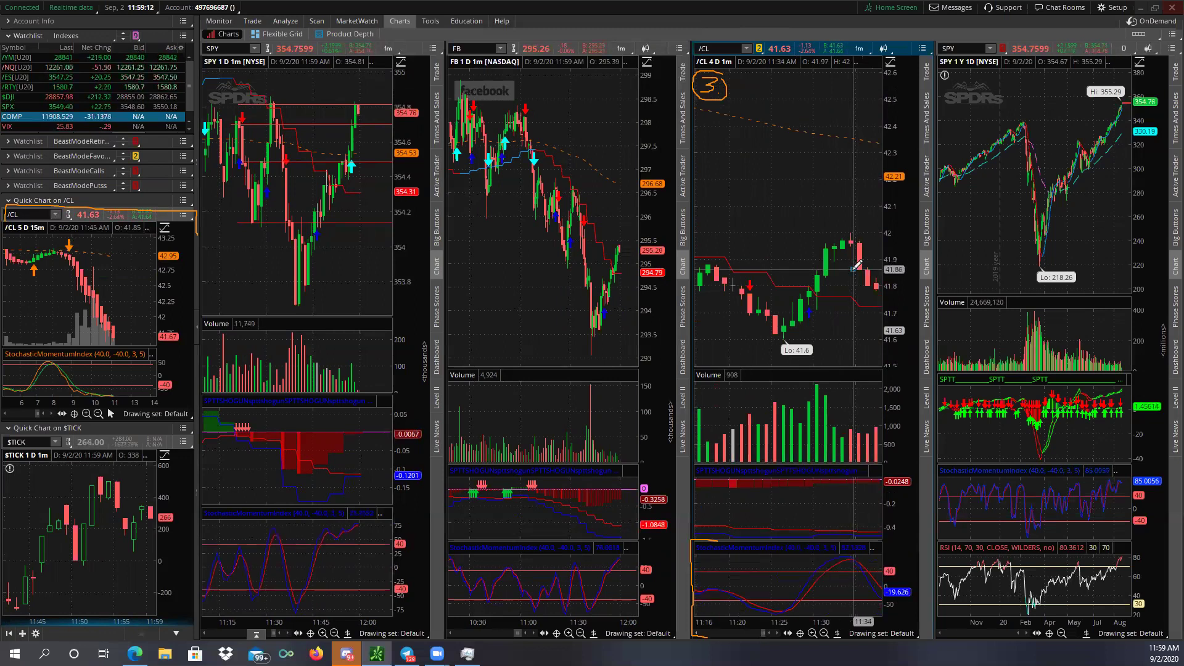
click(849, 231)
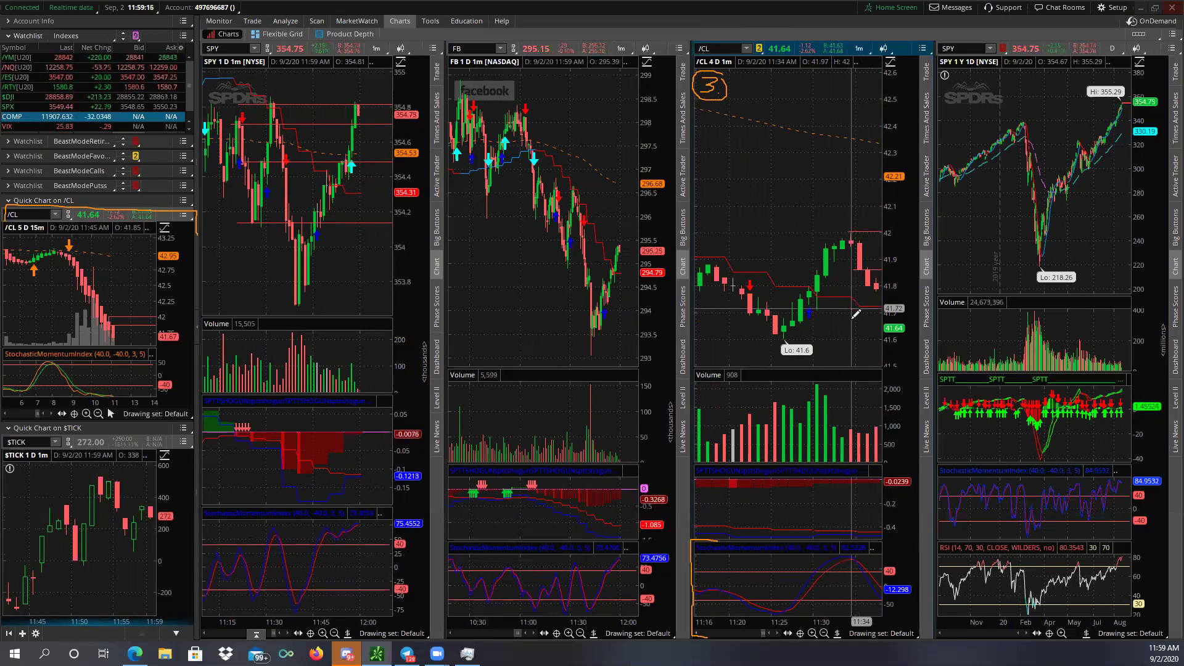
click(851, 340)
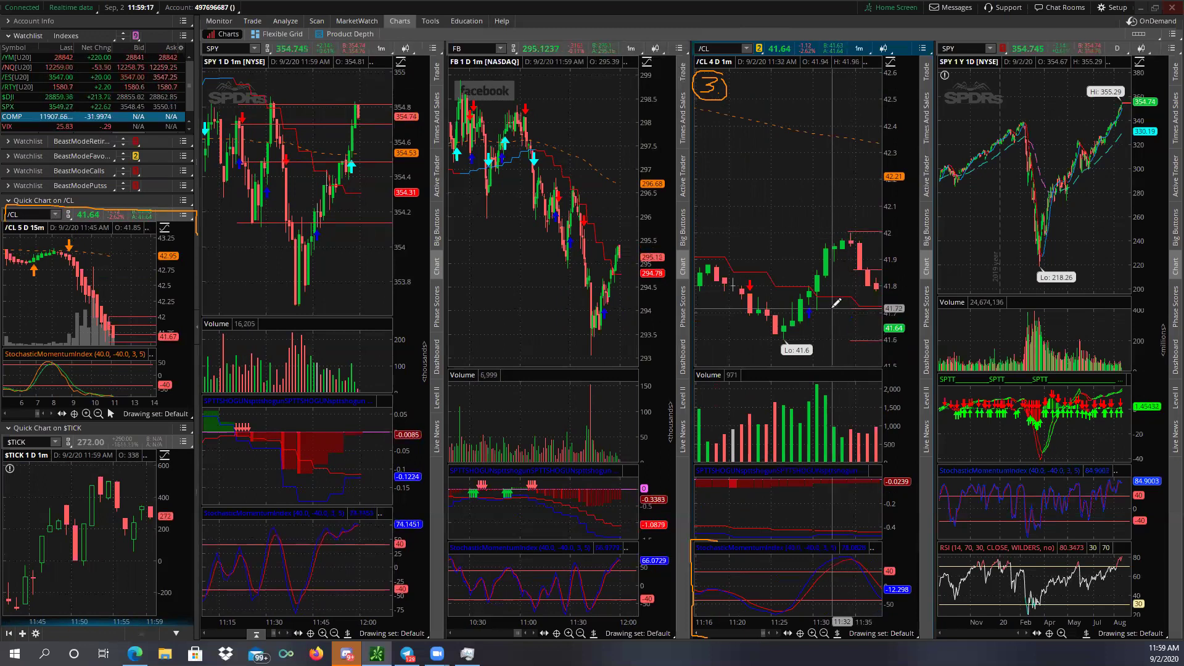
Examine how the /CL candles following the 11:34 signal move against the marked price levels and the momentum index.
scroll(835, 302, down, 3)
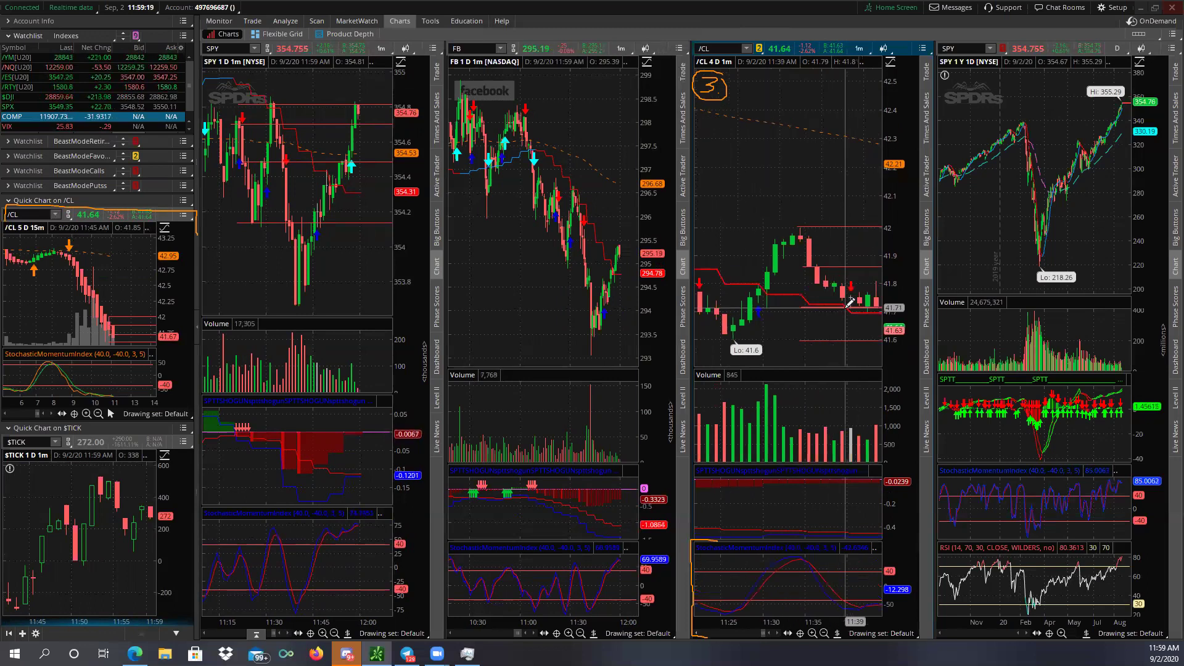
scroll(847, 301, down, 2)
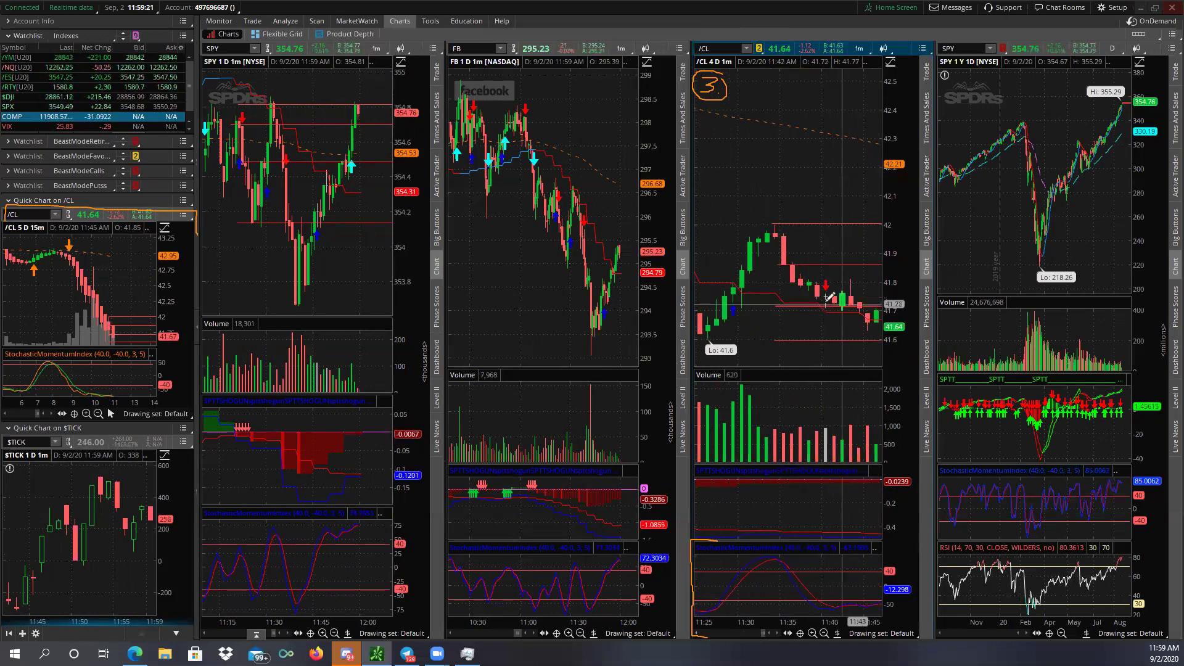
scroll(846, 299, down, 3)
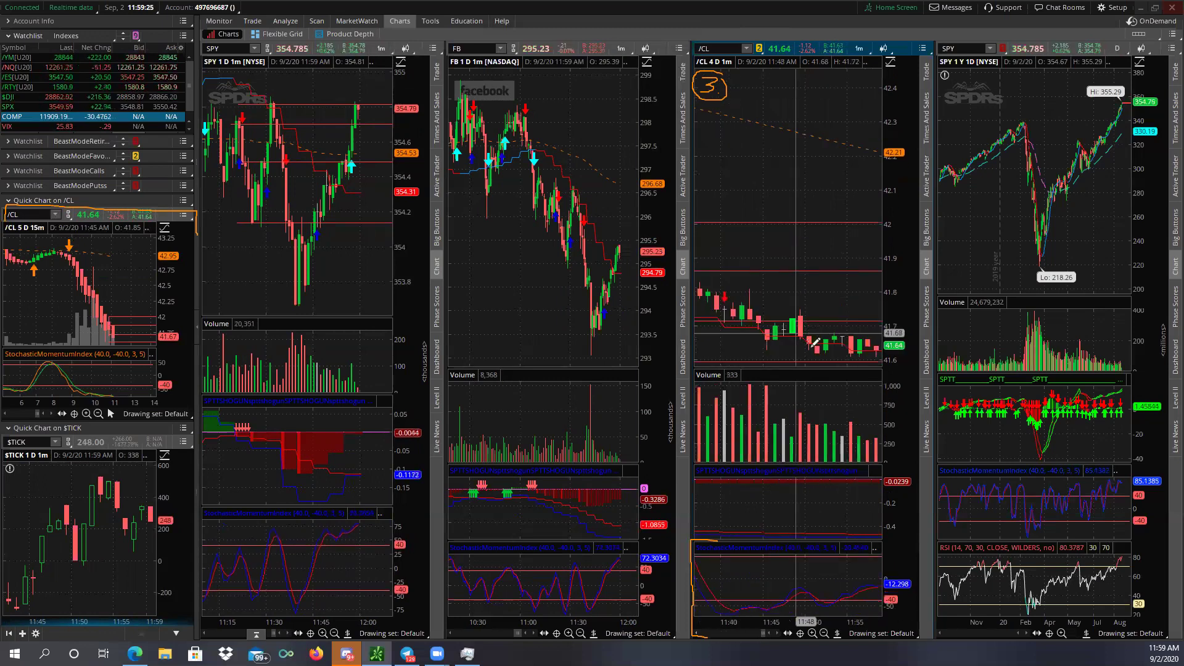
scroll(815, 343, down, 3)
scroll(808, 343, up, 3)
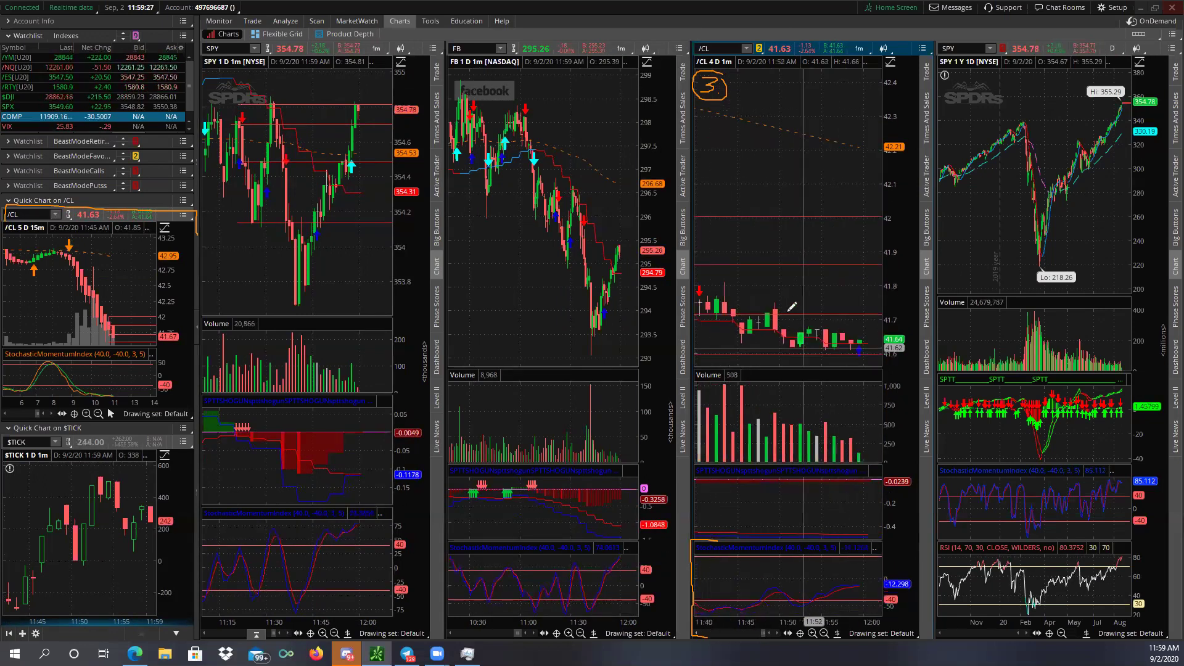
scroll(781, 297, up, 5)
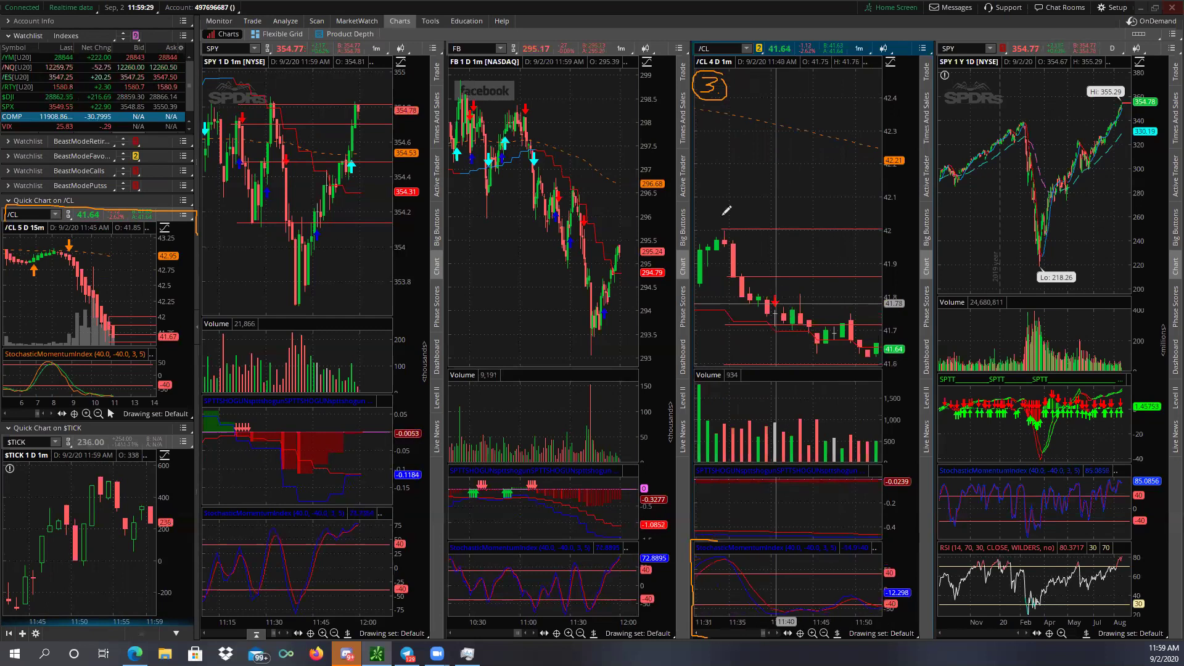
Clear the Default drawing set, including the price levels near 11:34, confirm the removal, and autozoom the /CL chart.
right_click(779, 282)
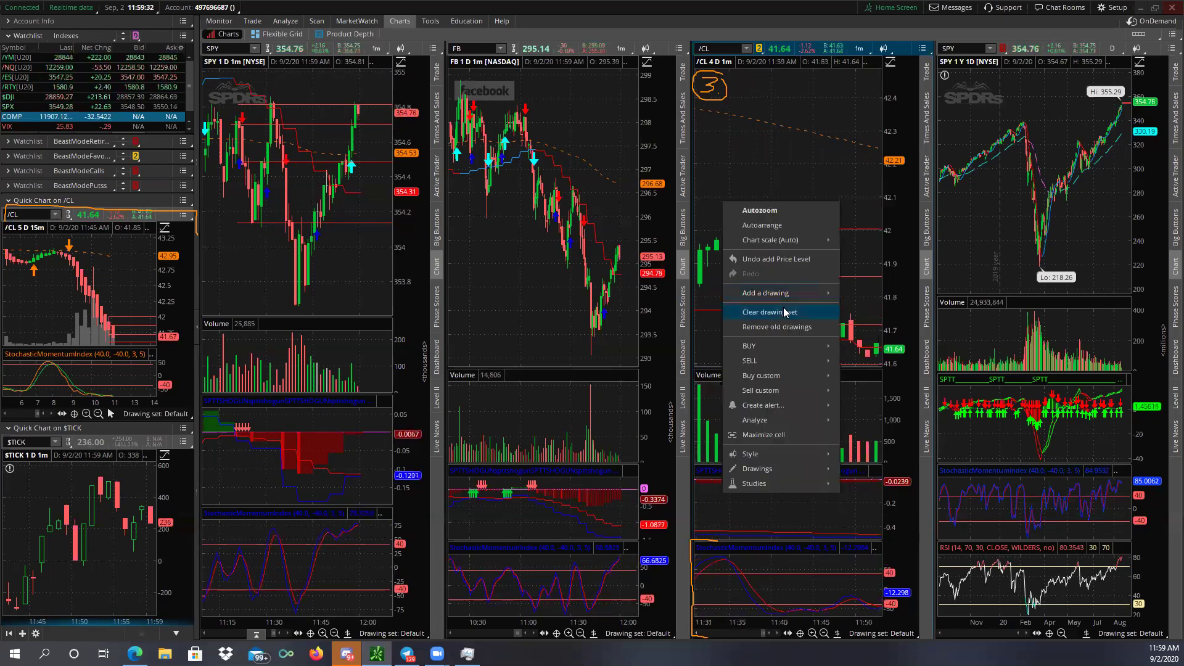
click(781, 310)
click(635, 66)
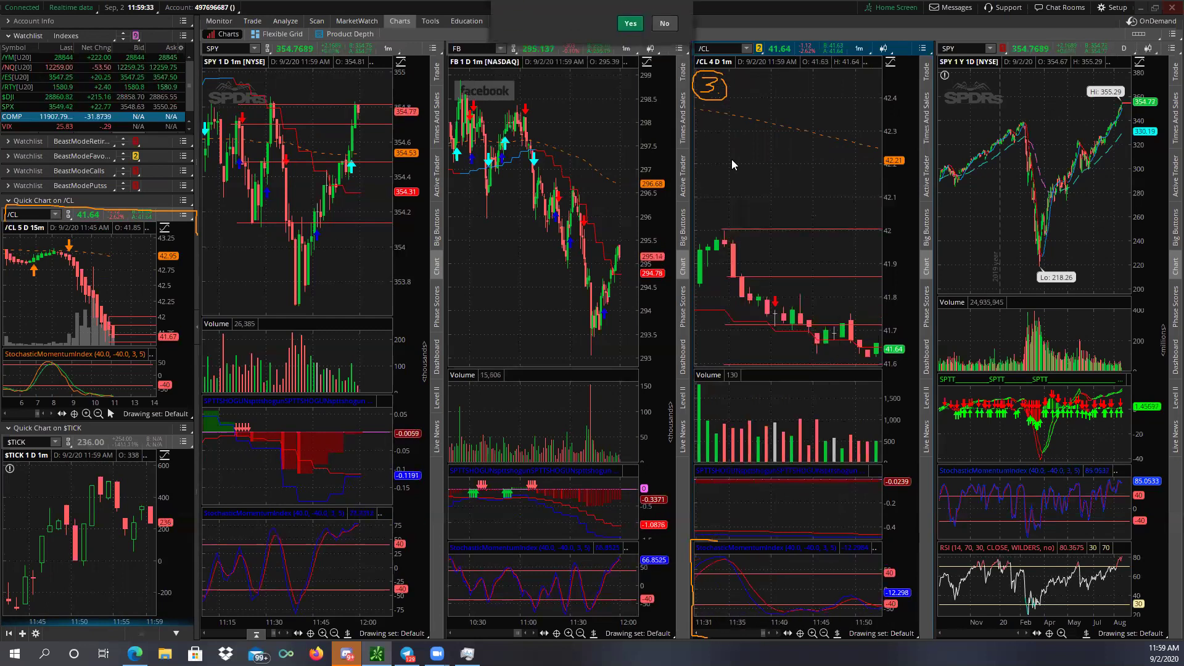
right_click(759, 194)
click(788, 201)
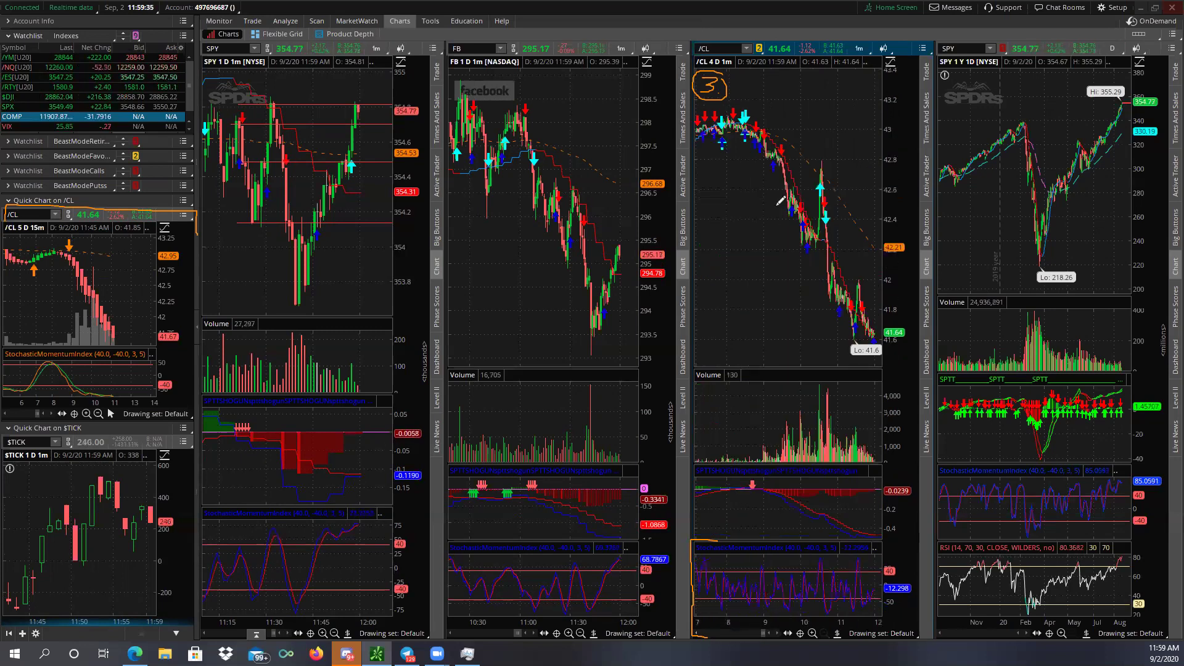